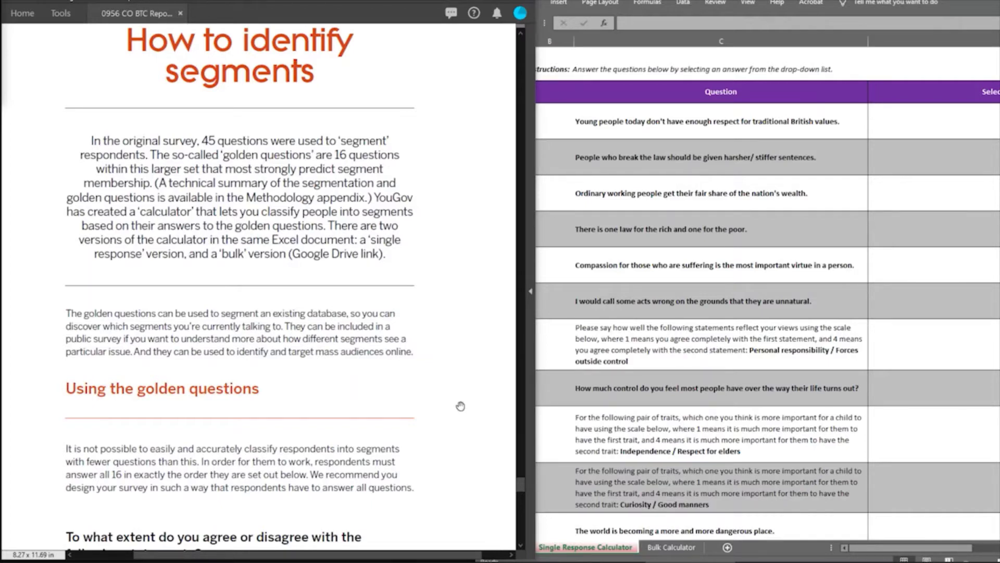
- Scroll the PDF report to the second survey question and briefly check the calculator workbook
{"action": "left_click_drag", "start_coordinate": [460, 422], "coordinate": [461, 341]}
{"action": "left_click_drag", "start_coordinate": [461, 425], "coordinate": [451, 207]}
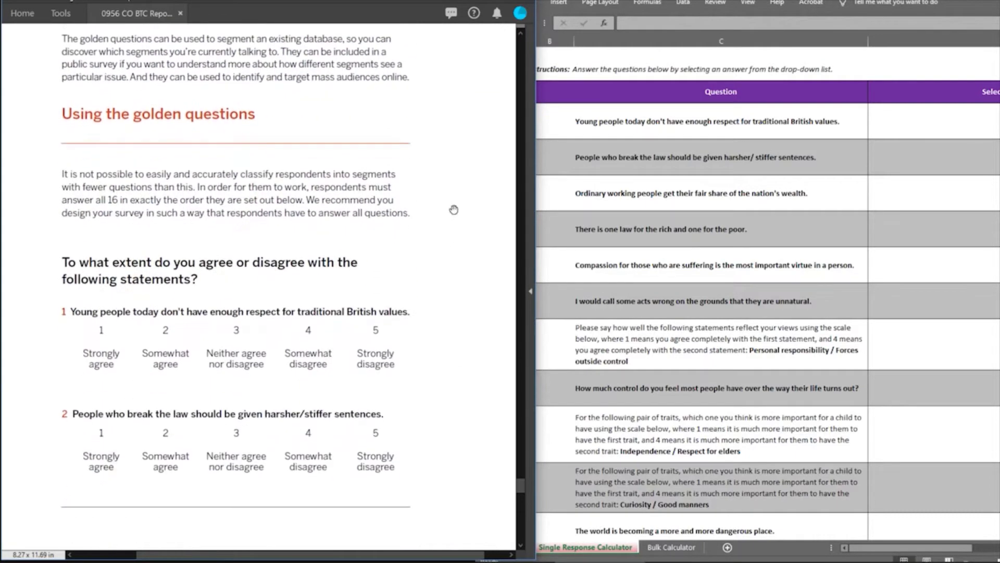
{"action": "left_click", "coordinate": [605, 386]}
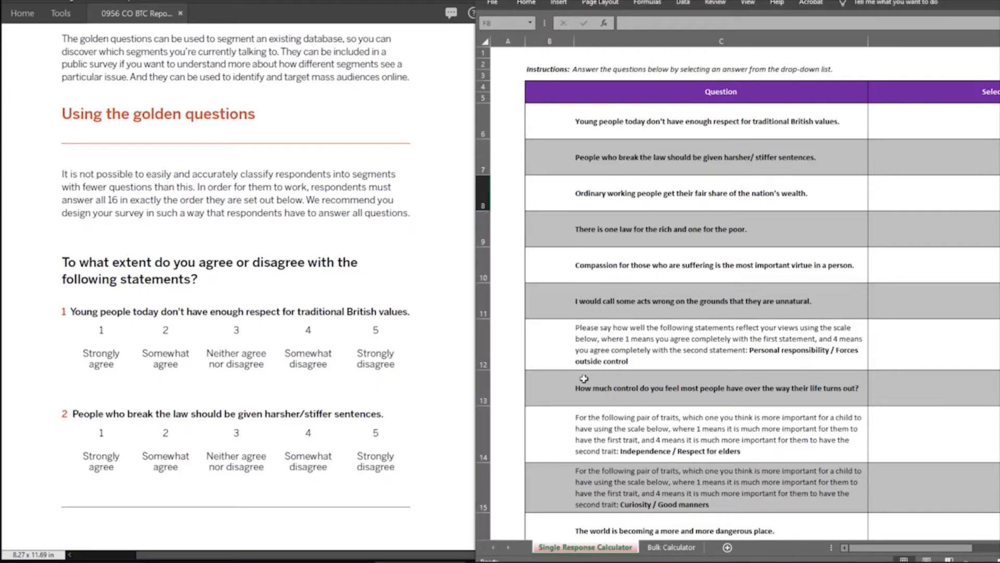
{"action": "scroll", "coordinate": [667, 298], "scroll_direction": "down", "scroll_amount": 1}
{"action": "scroll", "coordinate": [667, 298], "scroll_direction": "up", "scroll_amount": 1}
- Return to the PDF report and scroll down to questions 7 and 8
{"action": "left_click", "coordinate": [465, 318]}
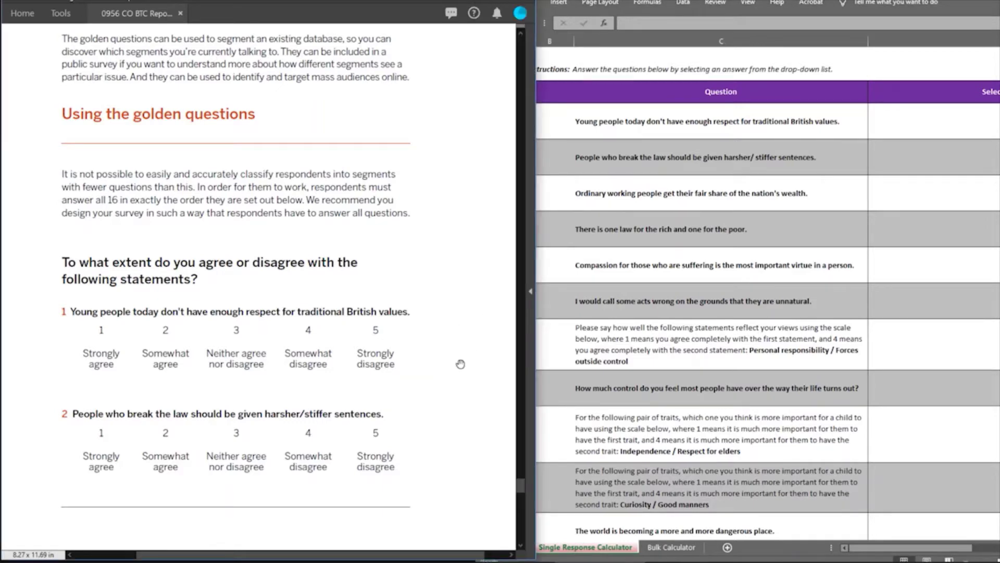
{"action": "left_click_drag", "start_coordinate": [458, 392], "coordinate": [458, 224]}
{"action": "left_click_drag", "start_coordinate": [475, 435], "coordinate": [478, 214]}
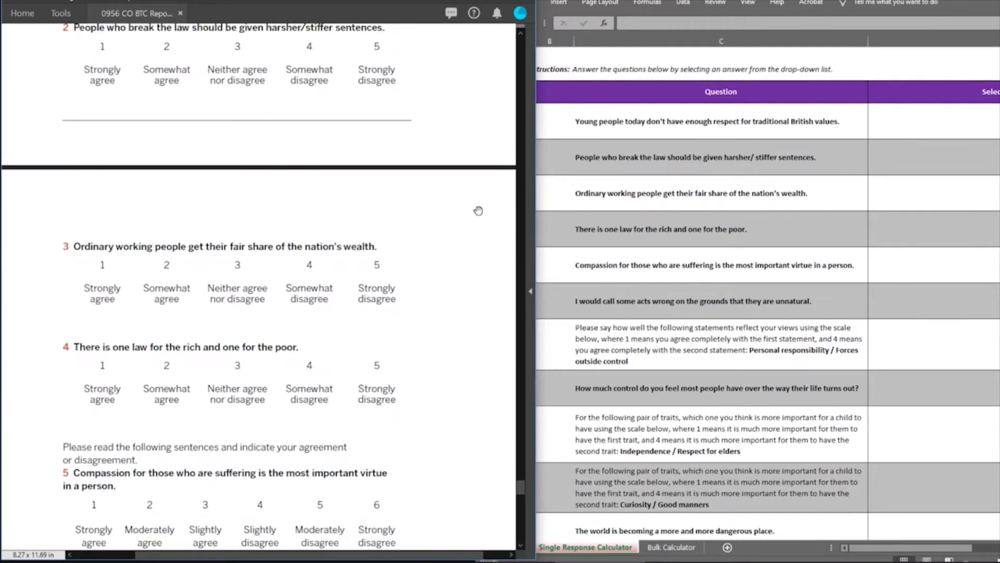
{"action": "scroll", "coordinate": [479, 359], "scroll_direction": "down", "scroll_amount": 3}
{"action": "left_click_drag", "start_coordinate": [467, 431], "coordinate": [470, 266]}
{"action": "left_click_drag", "start_coordinate": [469, 483], "coordinate": [462, 286]}
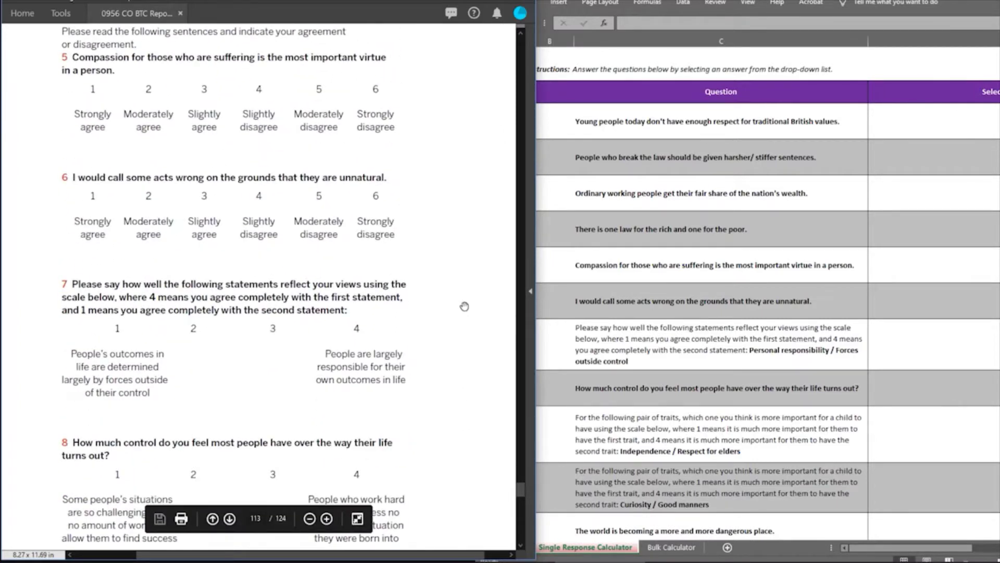
- Scroll on to question 13, then bring Excel forward and widen it to show the answer column
{"action": "scroll", "coordinate": [466, 304], "scroll_direction": "down", "scroll_amount": 2}
{"action": "scroll", "coordinate": [467, 334], "scroll_direction": "down", "scroll_amount": 2}
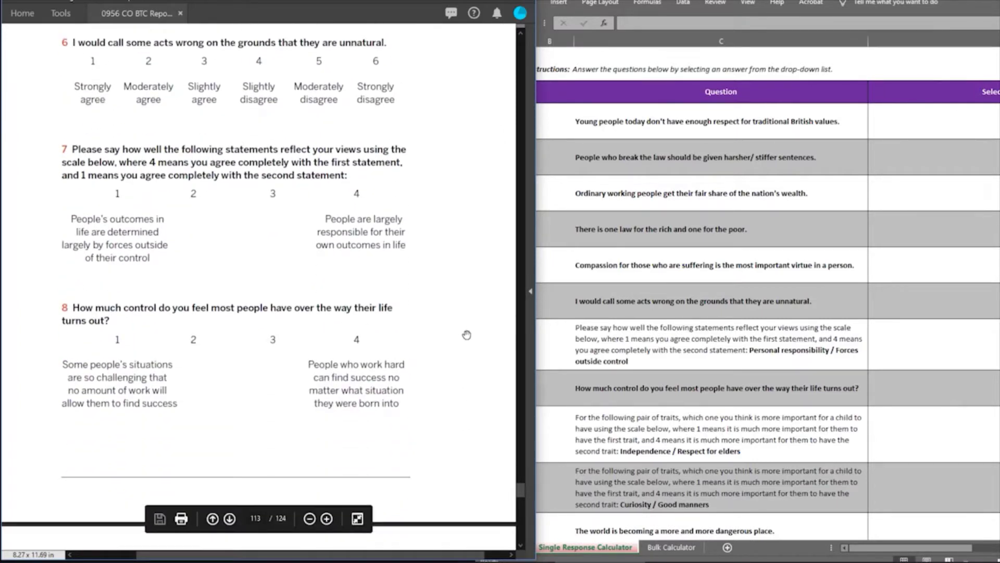
{"action": "scroll", "coordinate": [466, 334], "scroll_direction": "down", "scroll_amount": 20}
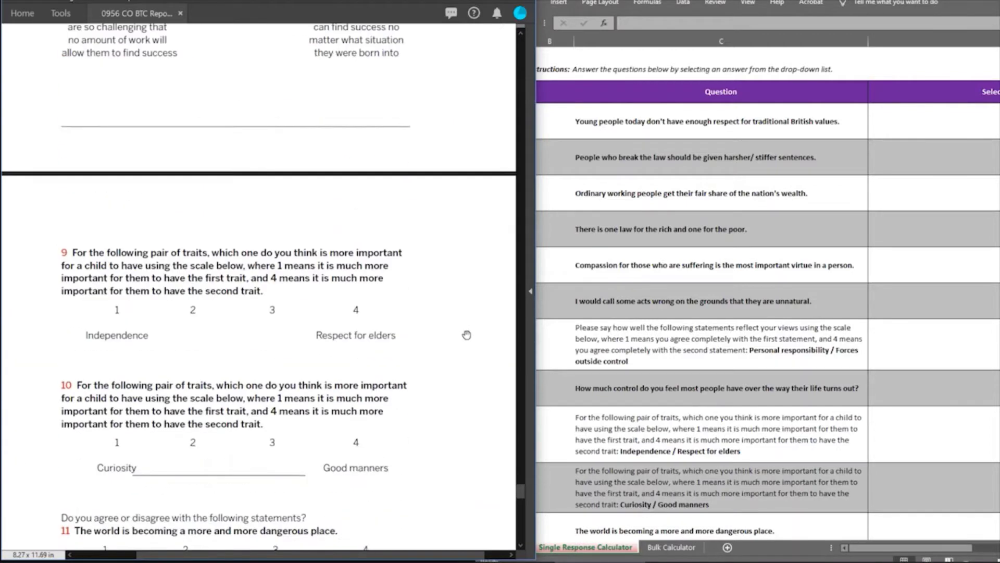
{"action": "scroll", "coordinate": [467, 335], "scroll_direction": "down", "scroll_amount": 6}
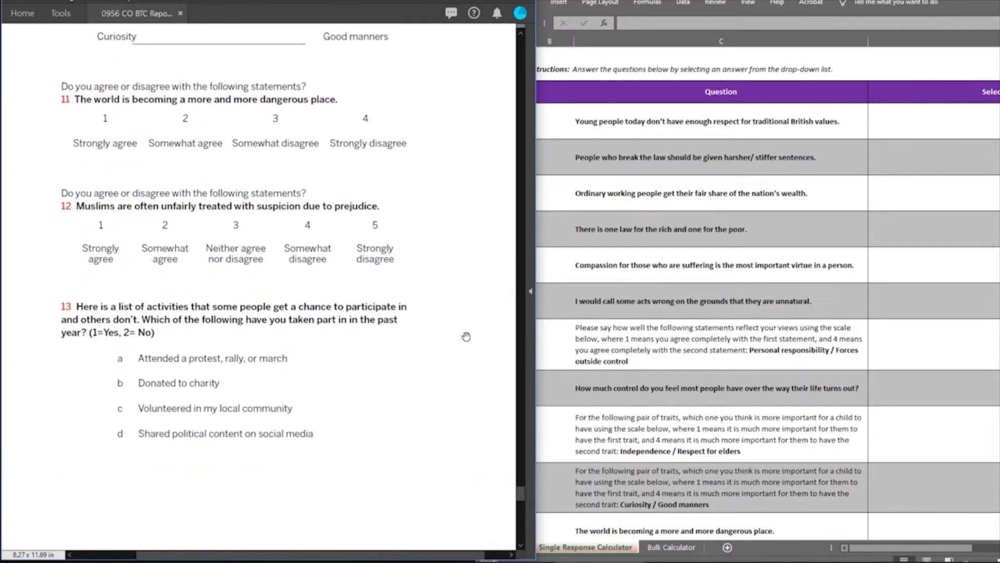
{"action": "left_click", "coordinate": [897, 288]}
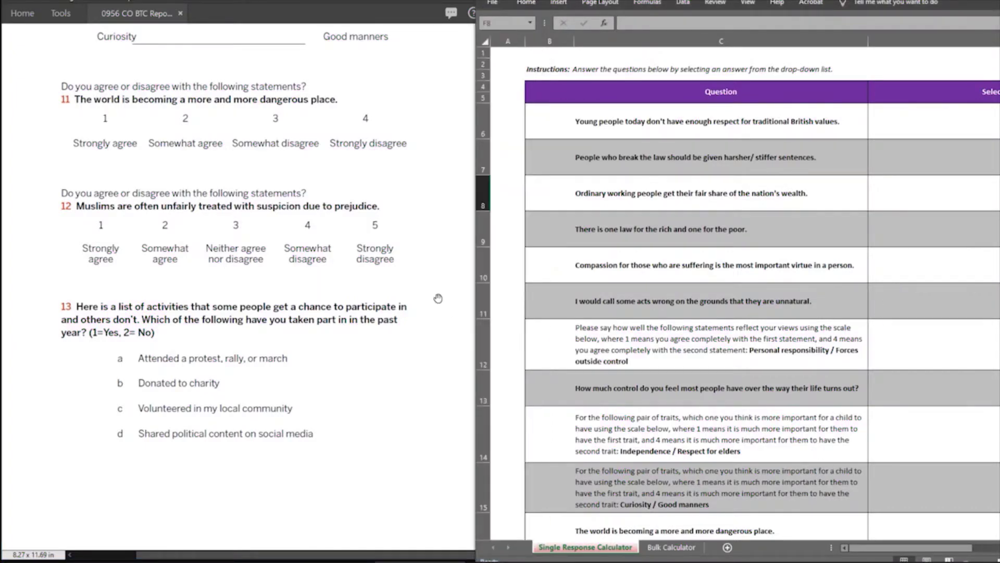
{"action": "left_click_drag", "start_coordinate": [476, 282], "coordinate": [4, 309]}
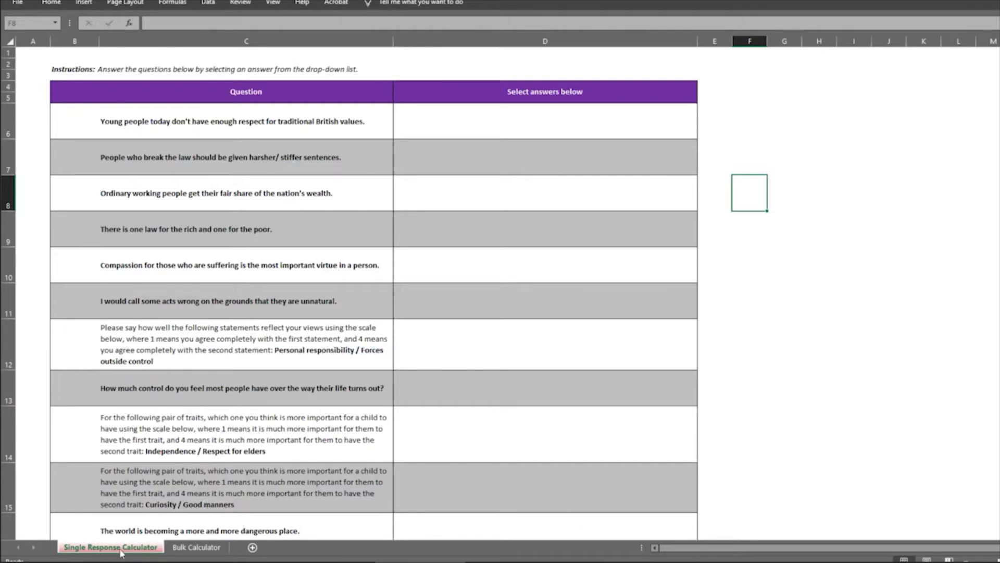
{"action": "left_click", "coordinate": [207, 551]}
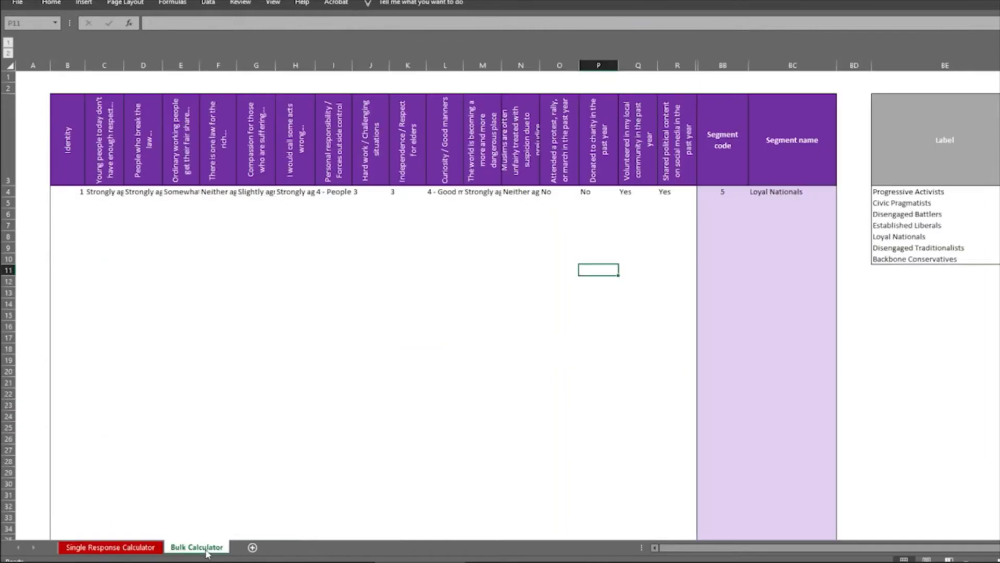
{"action": "left_click", "coordinate": [155, 552]}
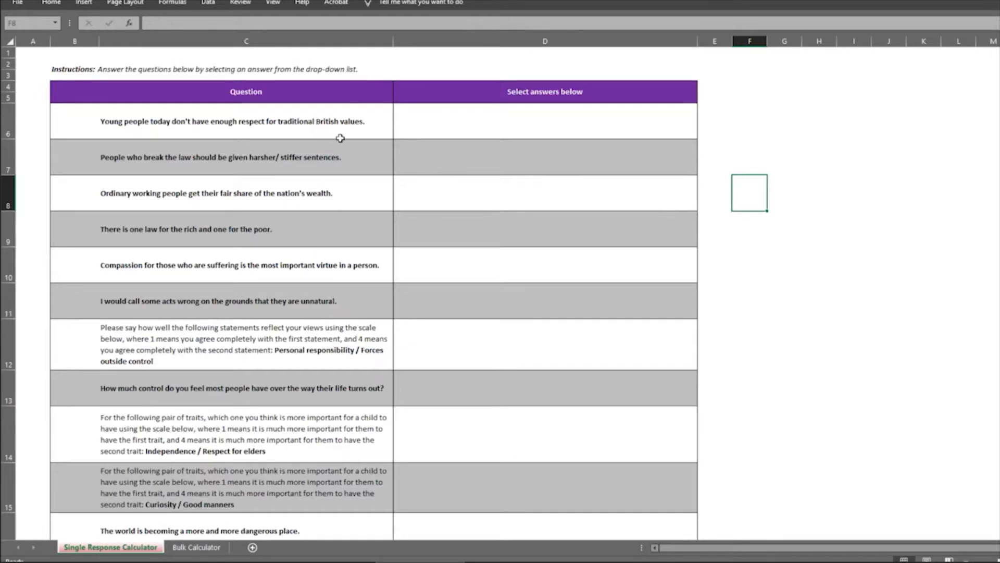
- Answer questions one and two (D6, D7) with Neither agree nor disagree from the drop-downs
{"action": "left_click", "coordinate": [370, 131]}
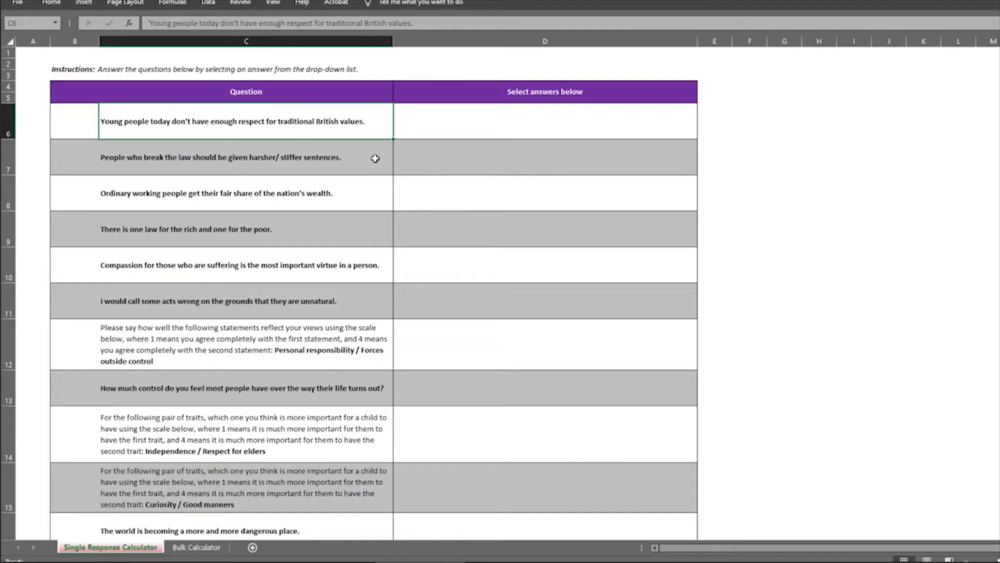
{"action": "left_click", "coordinate": [553, 124]}
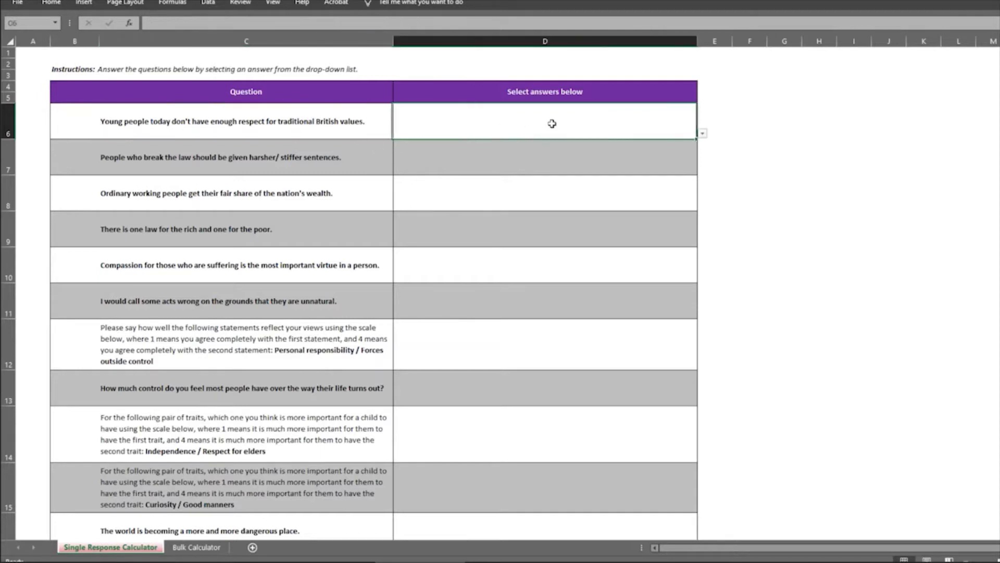
{"action": "left_click", "coordinate": [702, 134]}
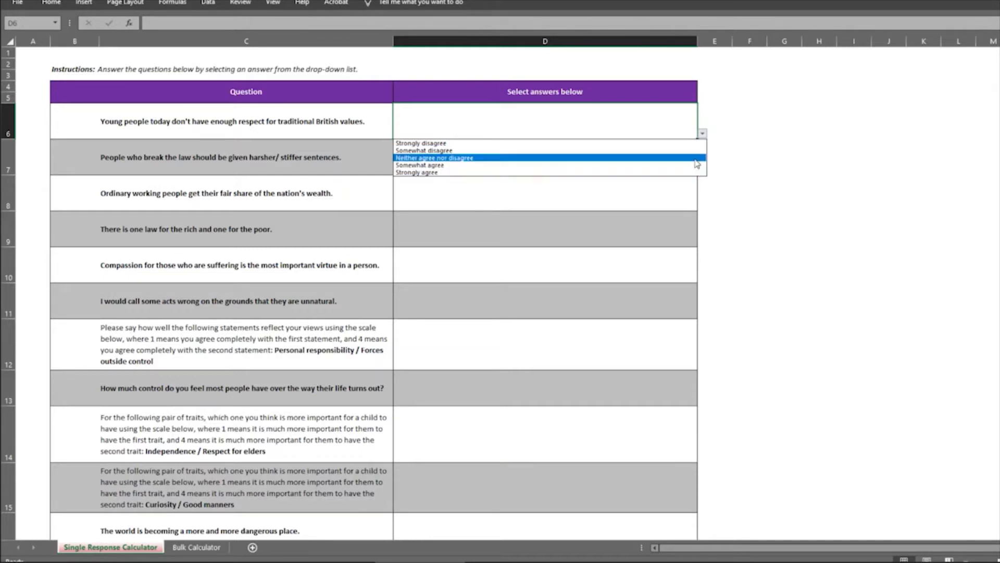
{"action": "left_click", "coordinate": [694, 158]}
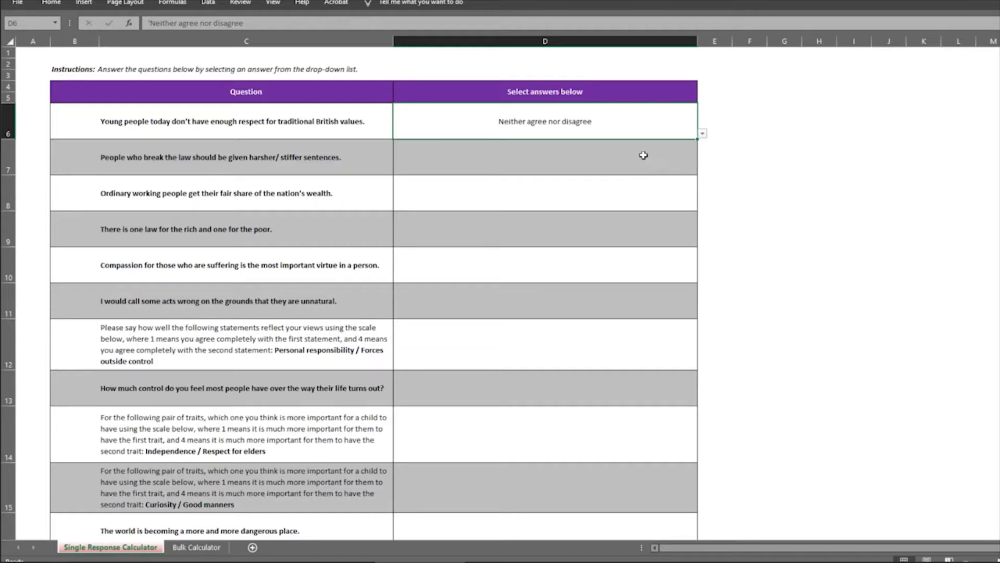
{"action": "left_click", "coordinate": [385, 168]}
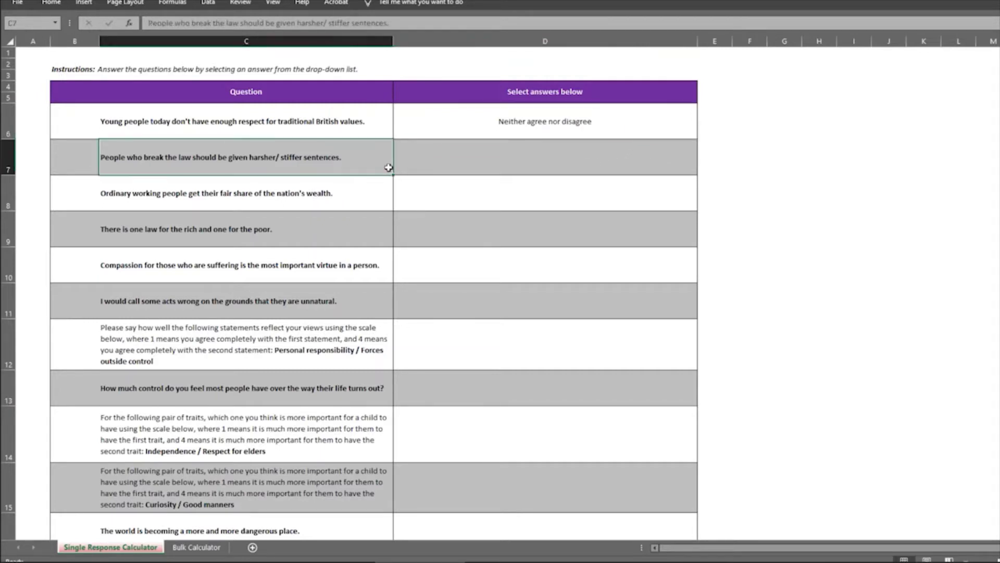
{"action": "left_click", "coordinate": [550, 168]}
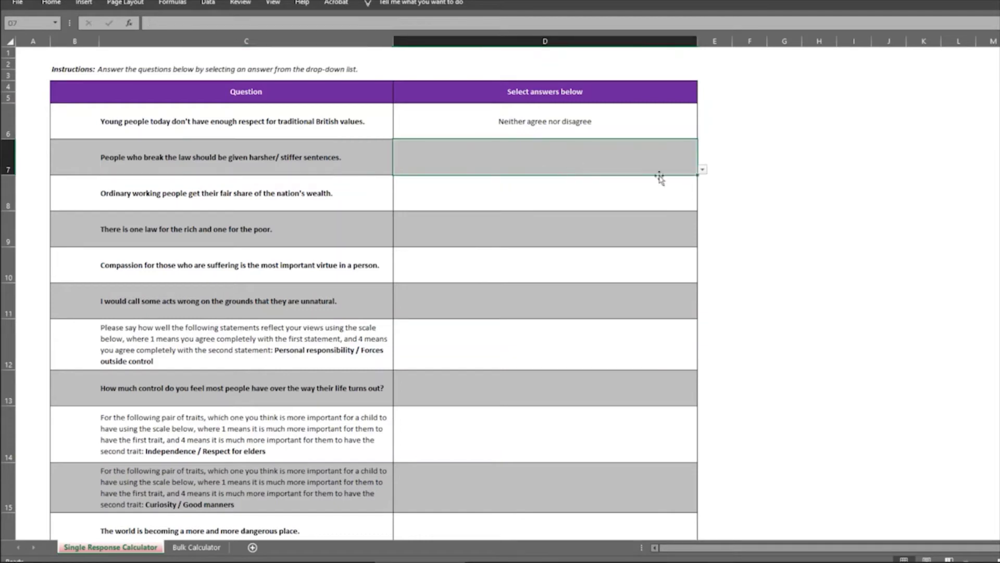
{"action": "left_click", "coordinate": [702, 172]}
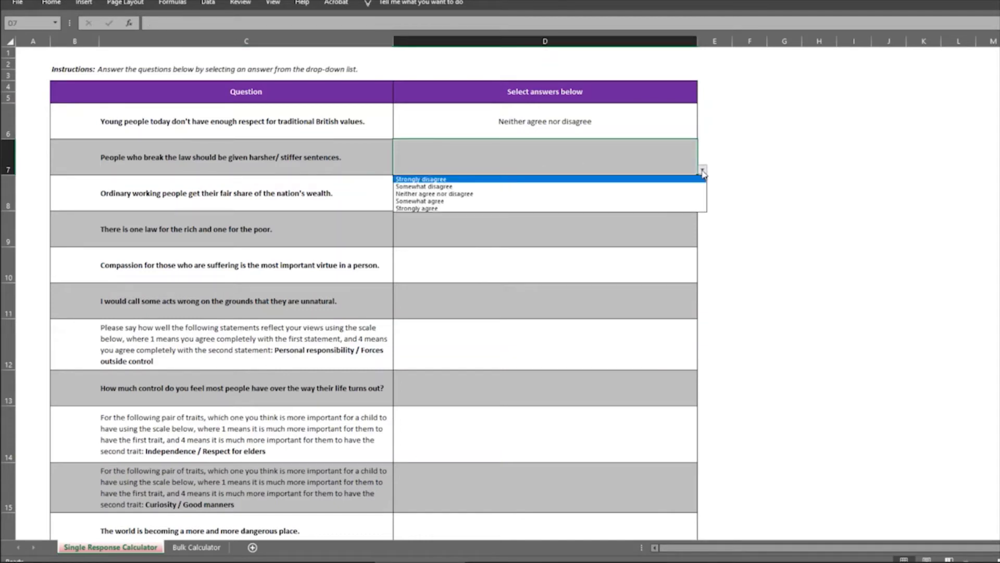
{"action": "left_click", "coordinate": [674, 194]}
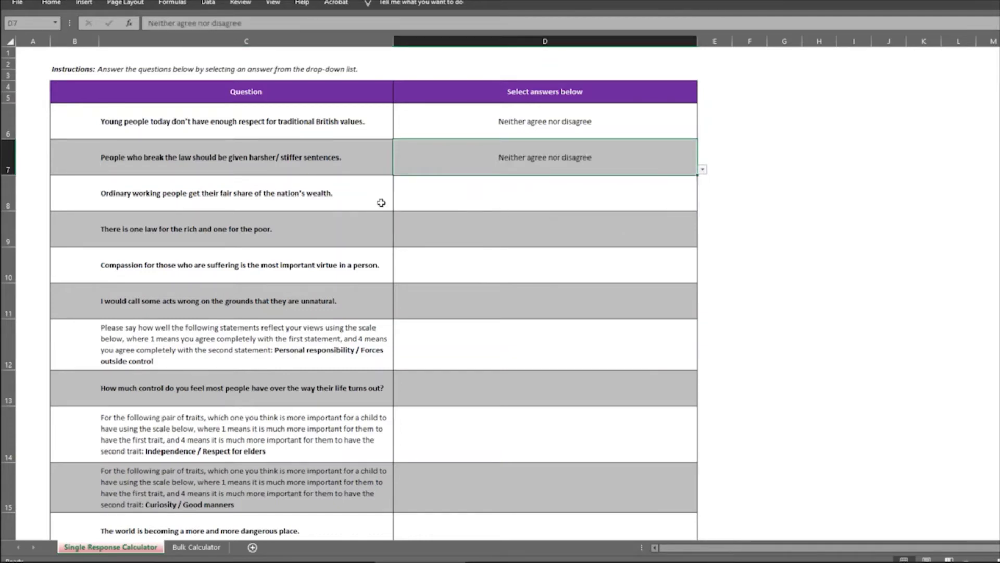
{"action": "scroll", "coordinate": [492, 239], "scroll_direction": "down", "scroll_amount": 1}
- Answer question three Neither agree nor disagree (D8) and question four Somewhat agree (D9)
{"action": "scroll", "coordinate": [492, 238], "scroll_direction": "down", "scroll_amount": 4}
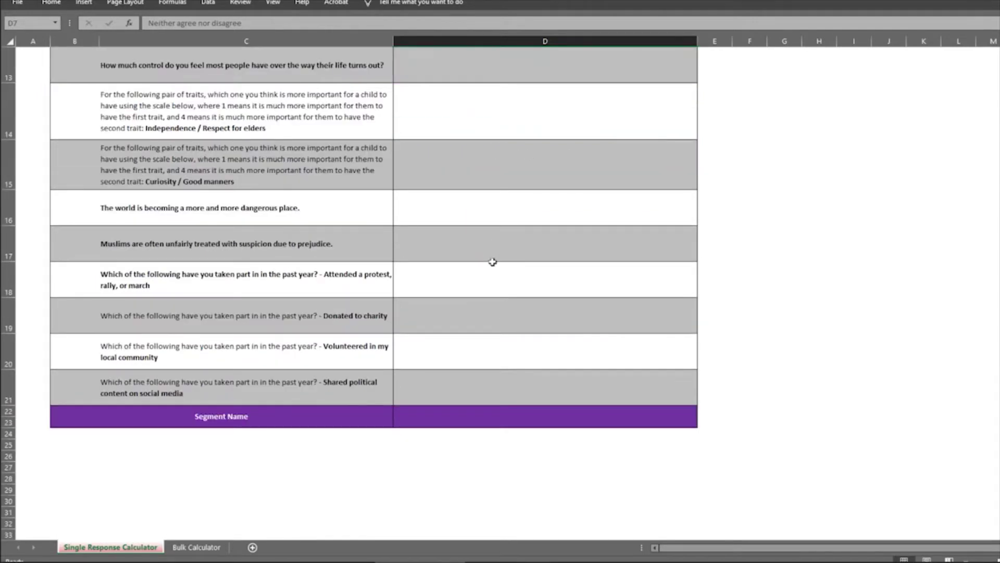
{"action": "left_click", "coordinate": [504, 419]}
{"action": "scroll", "coordinate": [583, 404], "scroll_direction": "up", "scroll_amount": 4}
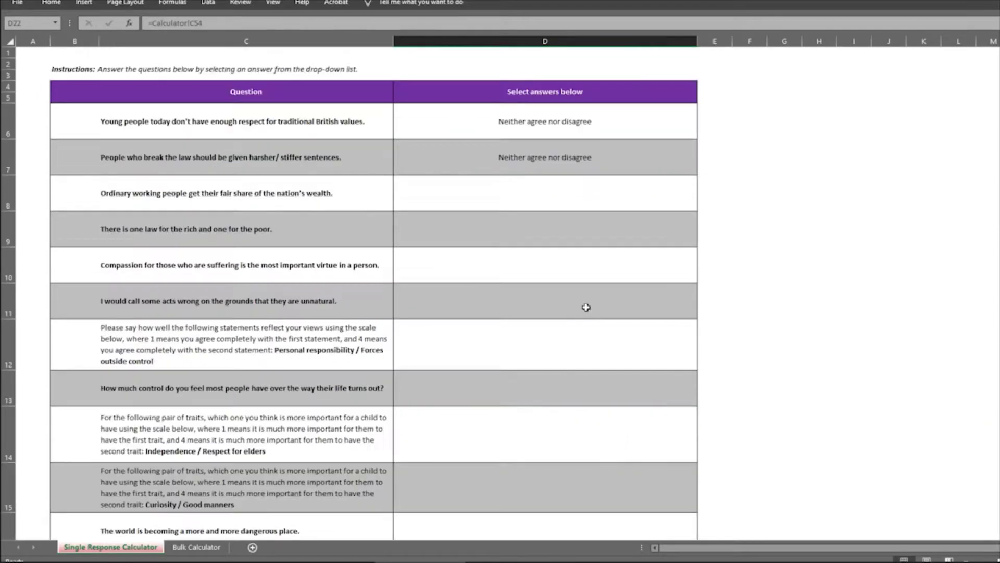
{"action": "left_click", "coordinate": [677, 217]}
{"action": "left_click", "coordinate": [697, 208]}
{"action": "left_click", "coordinate": [700, 207]}
{"action": "left_click", "coordinate": [677, 229]}
{"action": "left_click", "coordinate": [676, 234]}
{"action": "left_click", "coordinate": [703, 241]}
{"action": "left_click", "coordinate": [654, 273]}
- Answer questions five and six (D10, D11) with Slightly agree
{"action": "left_click", "coordinate": [693, 277]}
{"action": "left_click", "coordinate": [703, 279]}
{"action": "left_click", "coordinate": [630, 312]}
{"action": "left_click", "coordinate": [674, 315]}
{"action": "left_click", "coordinate": [703, 313]}
{"action": "left_click", "coordinate": [571, 345]}
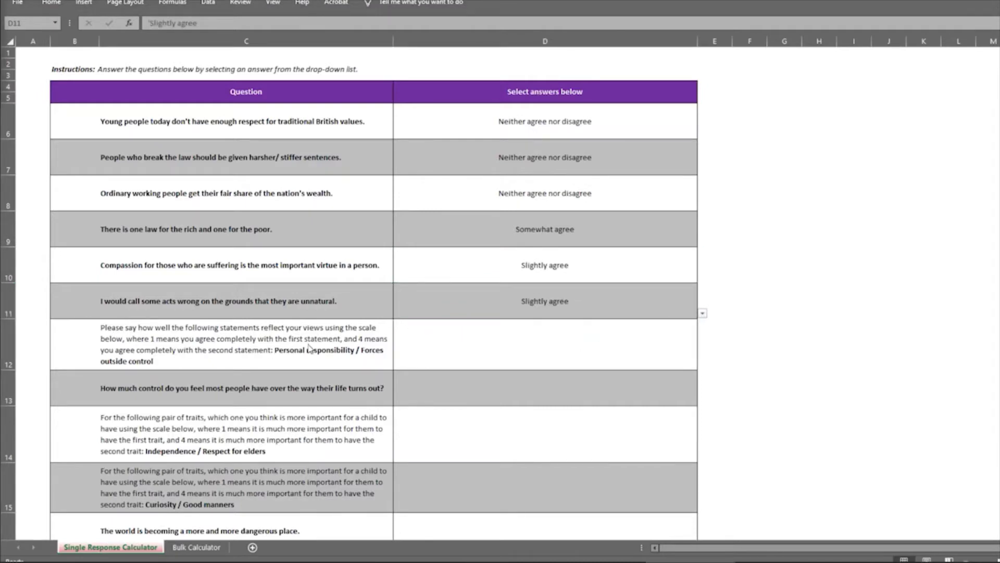
{"action": "left_click", "coordinate": [386, 352]}
{"action": "scroll", "coordinate": [386, 352], "scroll_direction": "down", "scroll_amount": 1}
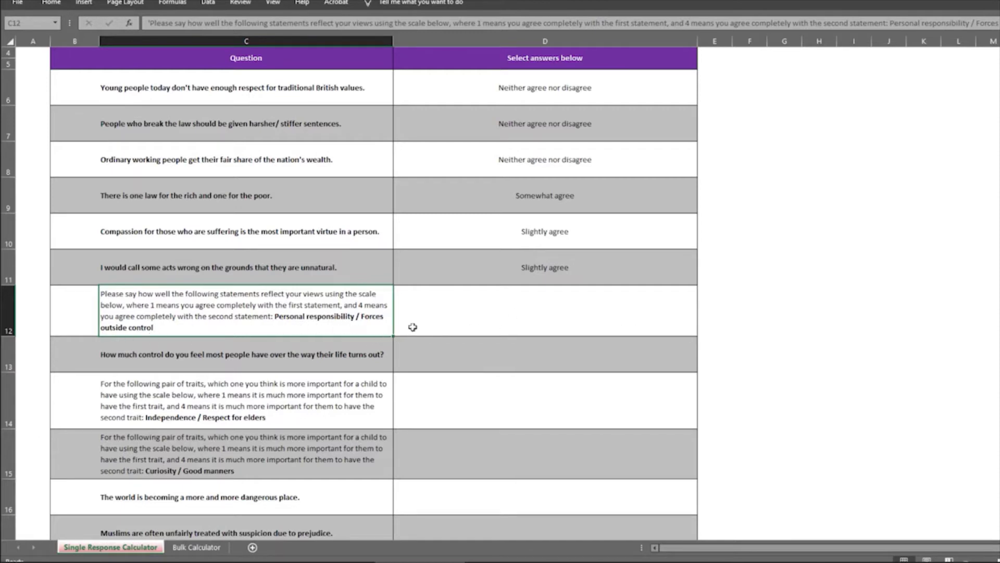
- Answer question seven in D12 with option 2 from its drop-down
{"action": "left_click", "coordinate": [640, 324]}
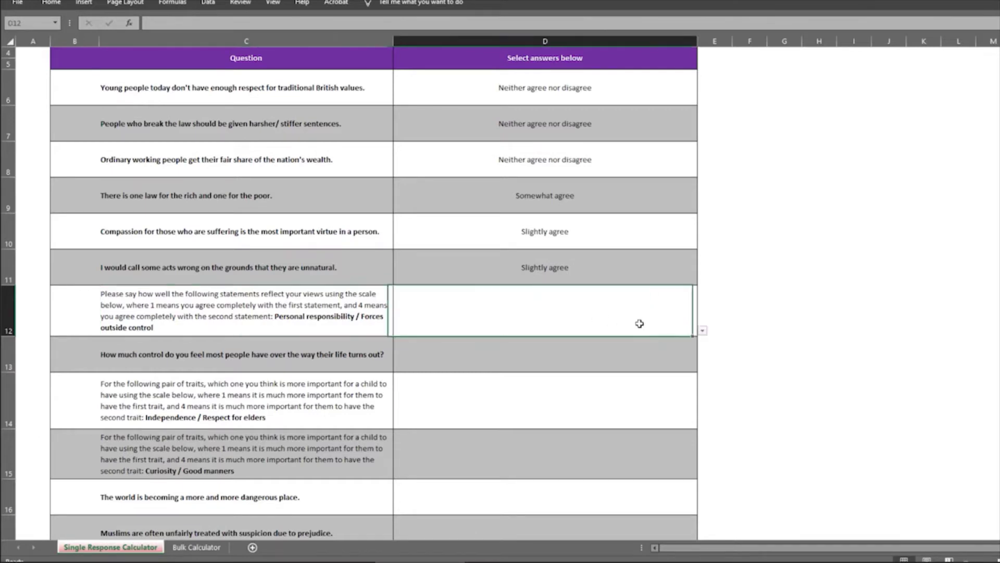
{"action": "left_click", "coordinate": [703, 332]}
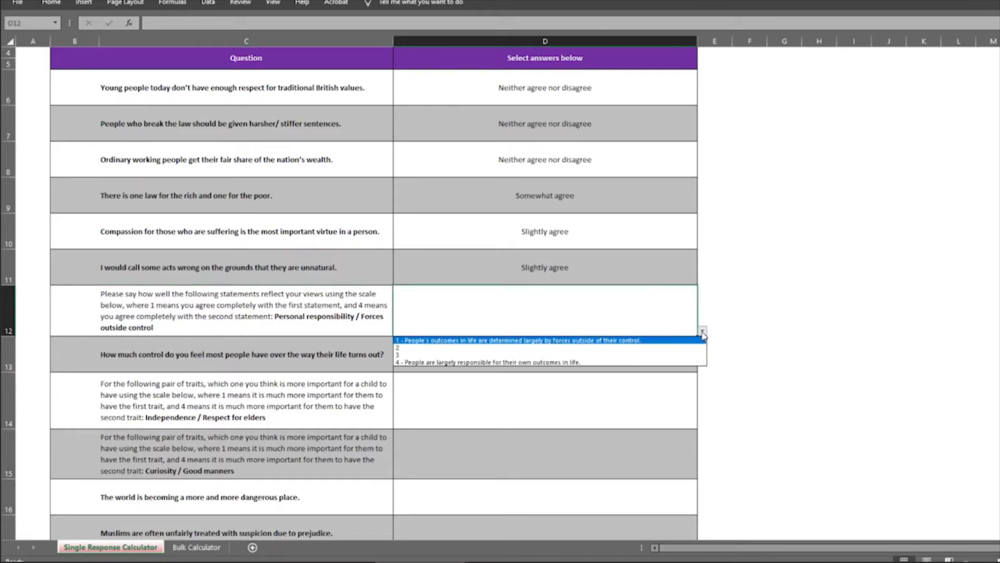
{"action": "left_click", "coordinate": [660, 347]}
{"action": "scroll", "coordinate": [707, 333], "scroll_direction": "down", "scroll_amount": 2}
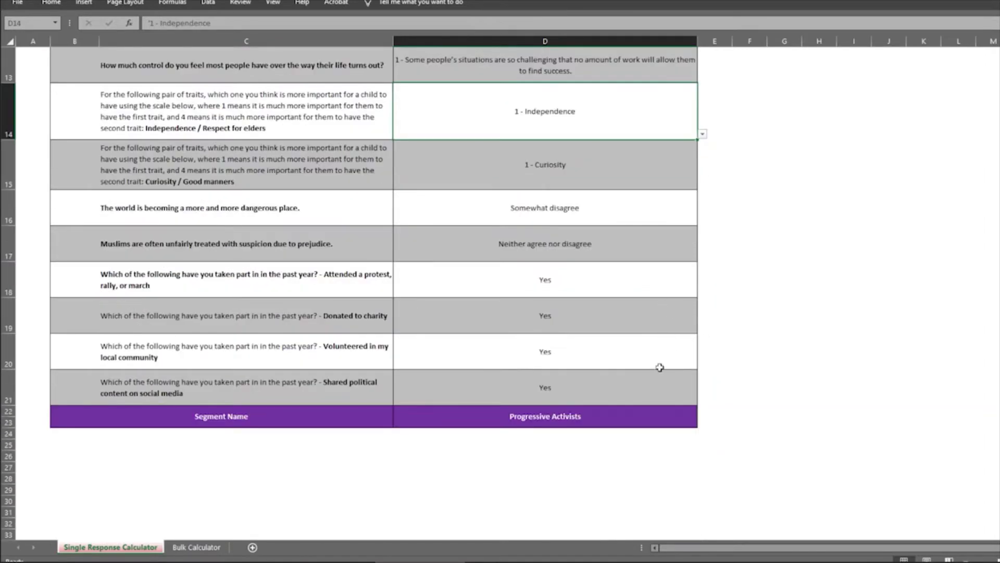
- Review the last answers in D20–D21 and the resulting segment name
{"action": "left_click", "coordinate": [658, 365]}
{"action": "left_click", "coordinate": [661, 385]}
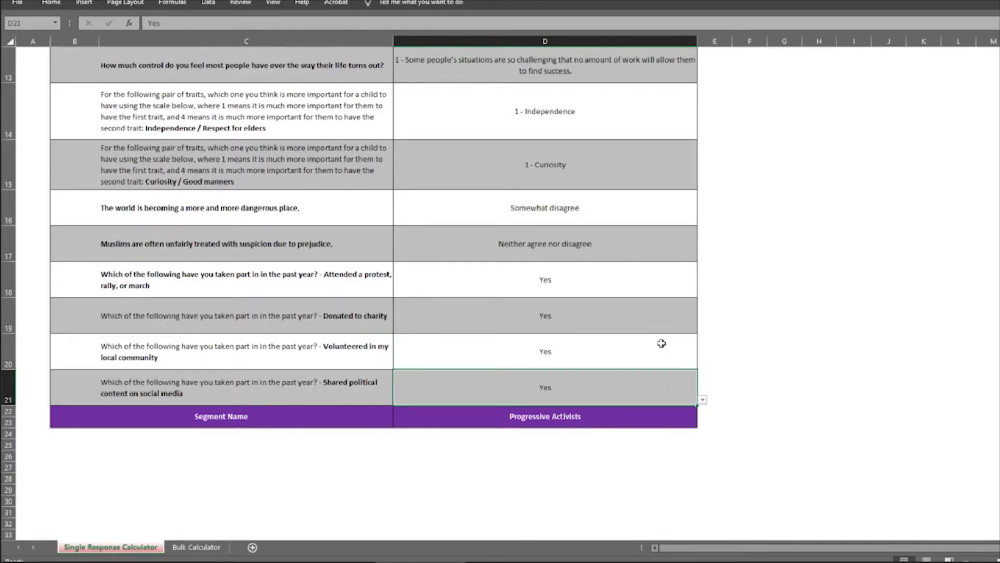
{"action": "scroll", "coordinate": [661, 343], "scroll_direction": "up", "scroll_amount": 2}
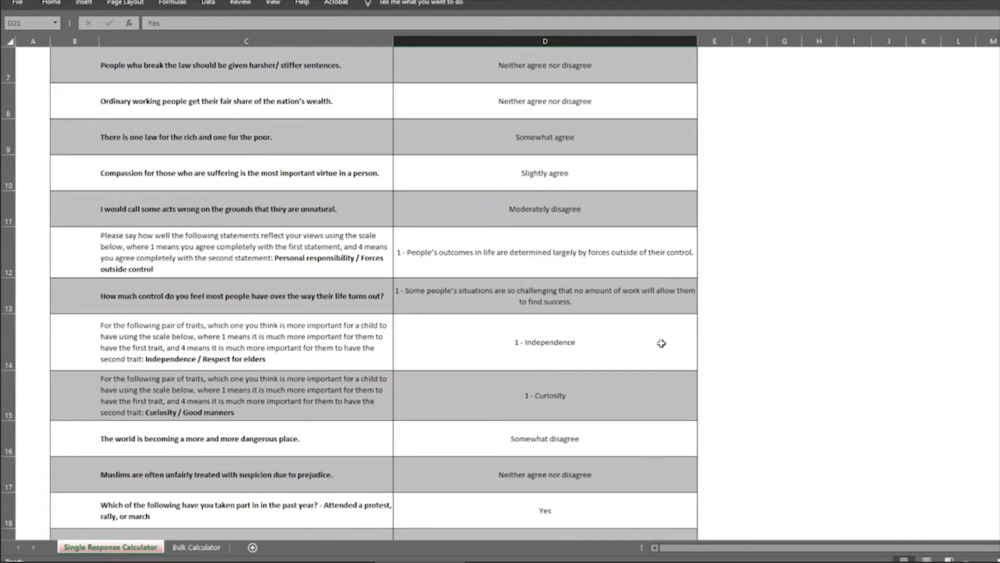
{"action": "scroll", "coordinate": [663, 343], "scroll_direction": "down", "scroll_amount": 1}
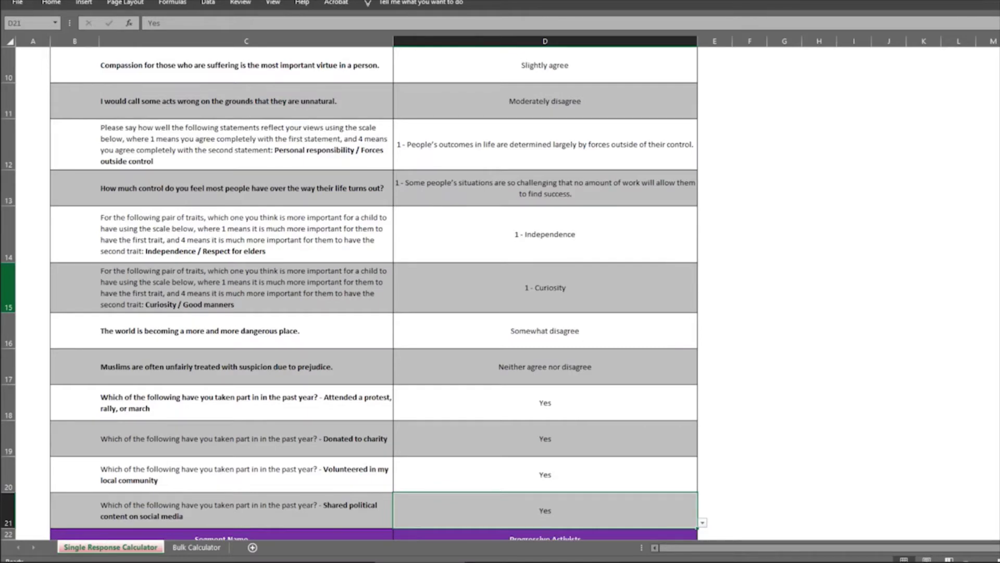
{"action": "left_click", "coordinate": [486, 536]}
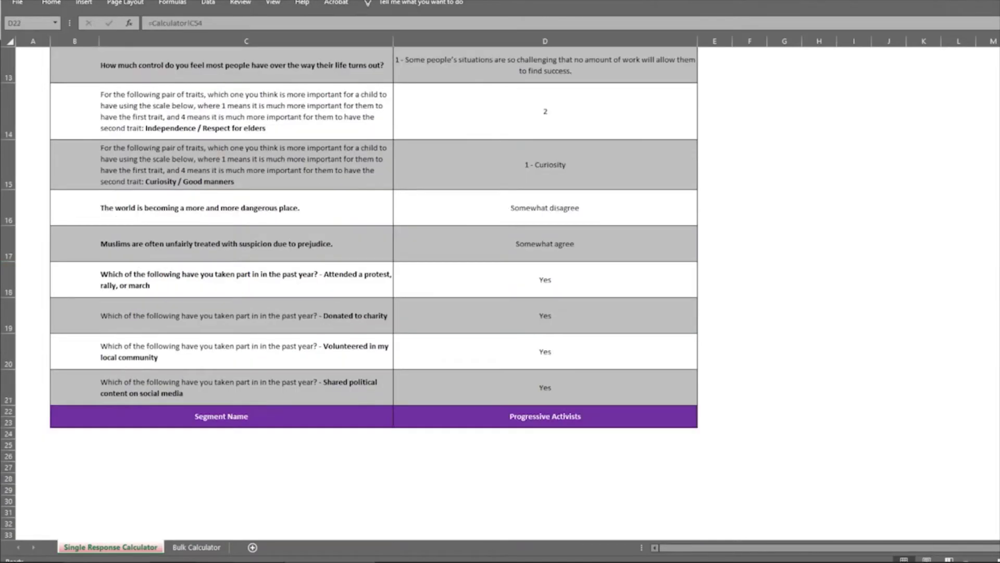
{"action": "scroll", "coordinate": [624, 458], "scroll_direction": "up", "scroll_amount": 2}
{"action": "scroll", "coordinate": [624, 454], "scroll_direction": "up", "scroll_amount": 1}
{"action": "scroll", "coordinate": [646, 449], "scroll_direction": "down", "scroll_amount": 2}
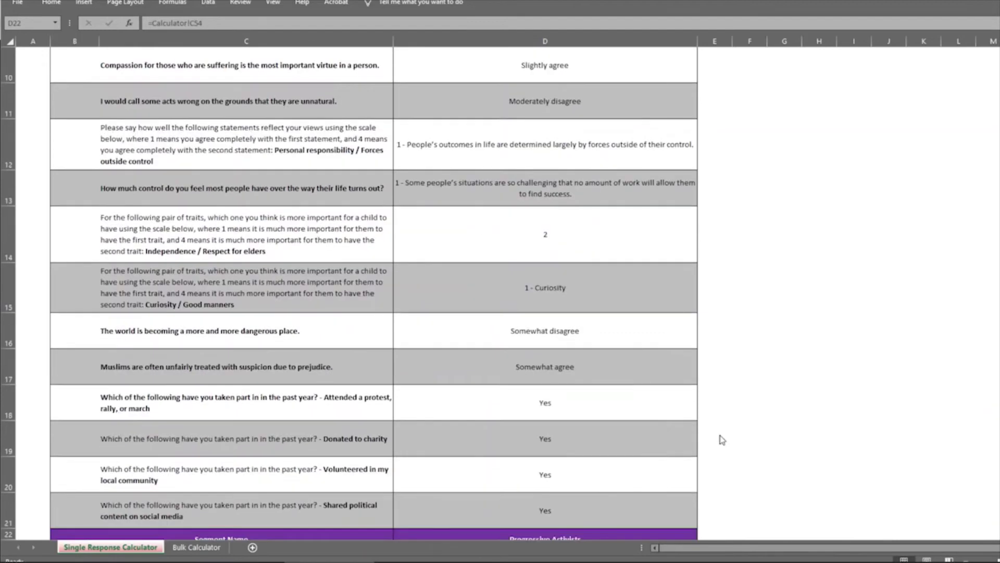
- Set Curiosity / Good manners to 4 - Good manners and the dangerous-world statement to Strongly disagree
{"action": "left_click", "coordinate": [695, 308]}
{"action": "left_click", "coordinate": [703, 307]}
{"action": "left_click", "coordinate": [641, 339]}
{"action": "left_click", "coordinate": [692, 341]}
{"action": "left_click", "coordinate": [703, 344]}
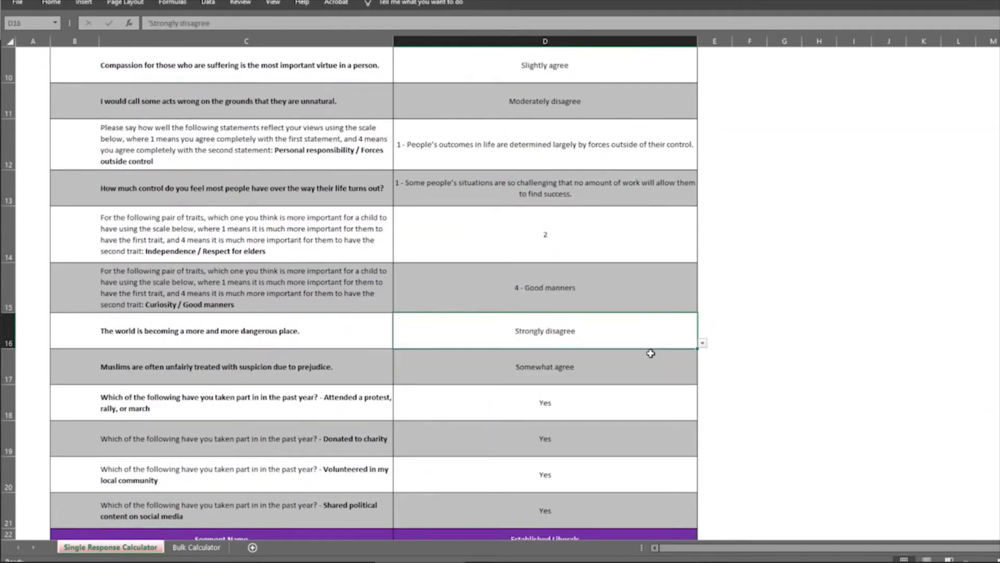
{"action": "scroll", "coordinate": [650, 353], "scroll_direction": "down", "scroll_amount": 1}
{"action": "left_click", "coordinate": [581, 416]}
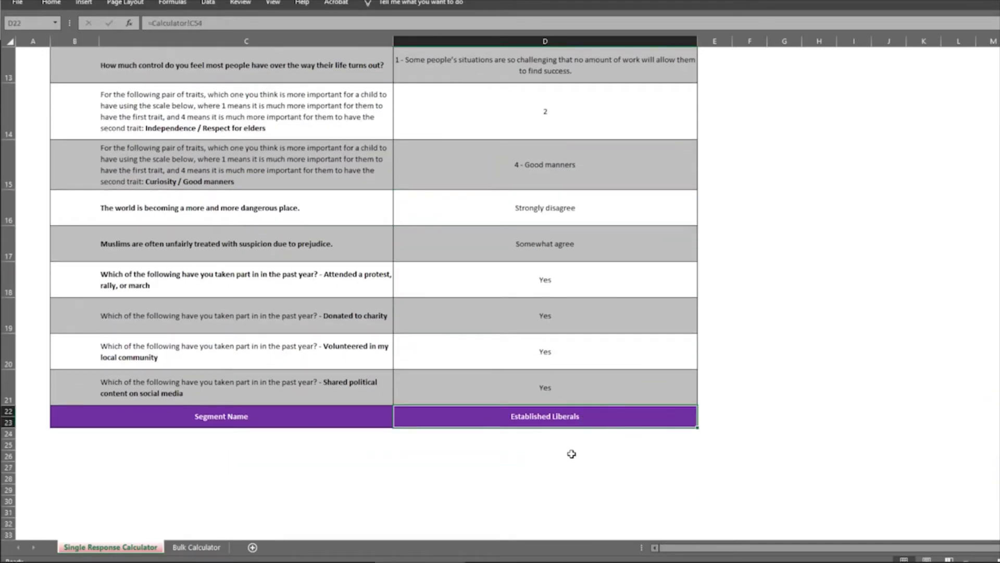
{"action": "scroll", "coordinate": [557, 368], "scroll_direction": "up", "scroll_amount": 1}
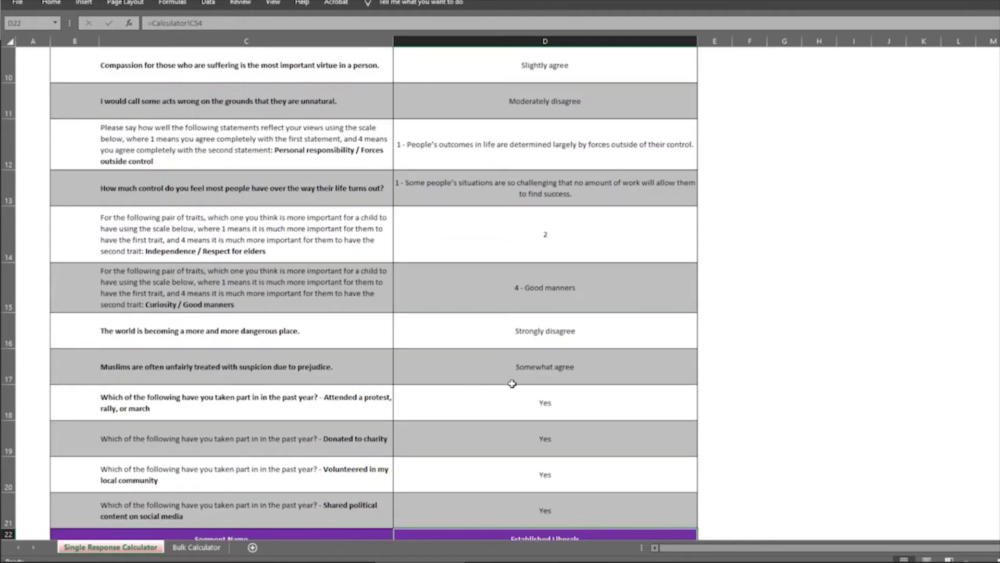
{"action": "scroll", "coordinate": [512, 383], "scroll_direction": "down", "scroll_amount": 1}
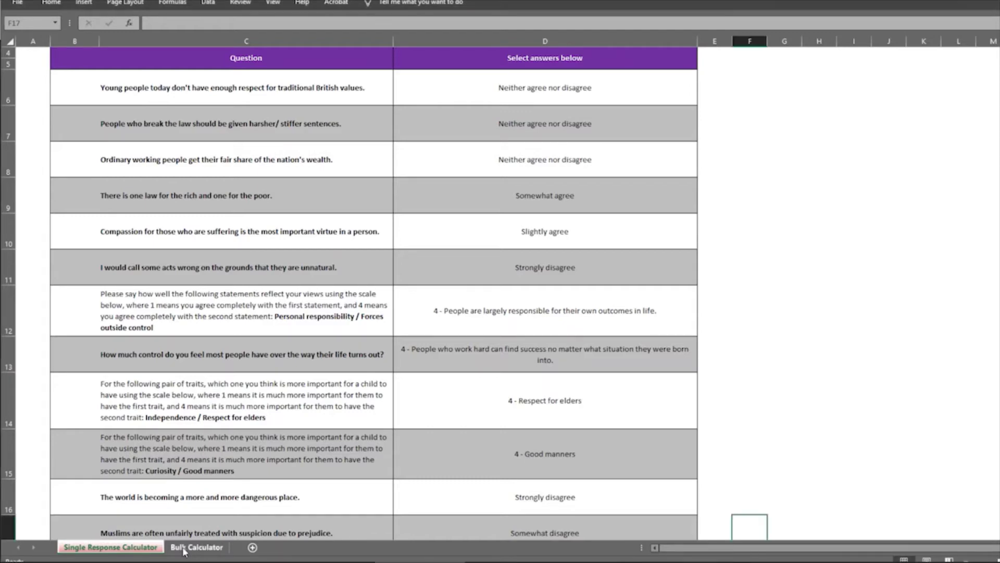
- Switch to the Bulk Calculator sheet and scroll its rows, where row 4 shows Loyal Nationals
{"action": "left_click", "coordinate": [184, 548]}
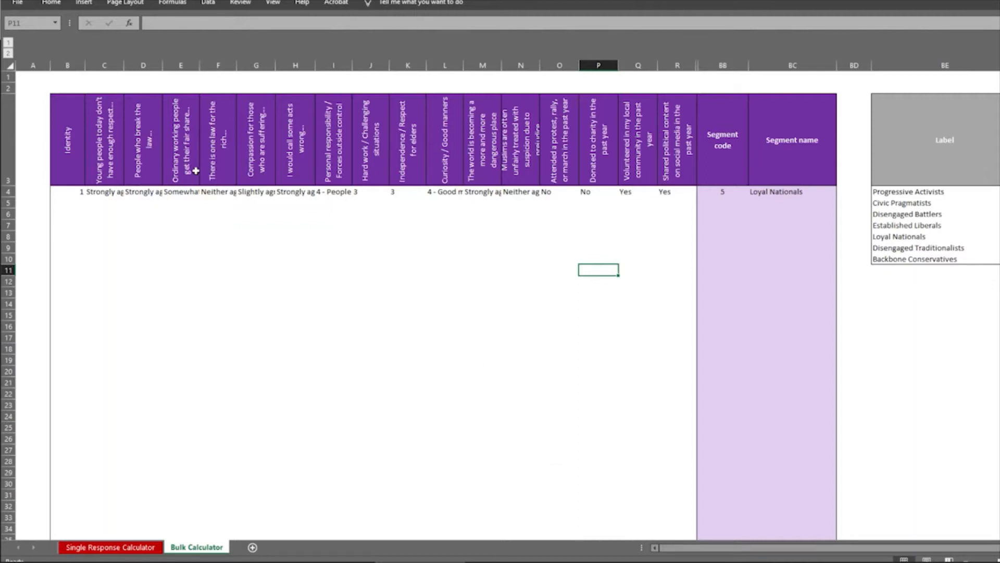
{"action": "scroll", "coordinate": [115, 245], "scroll_direction": "down", "scroll_amount": 20}
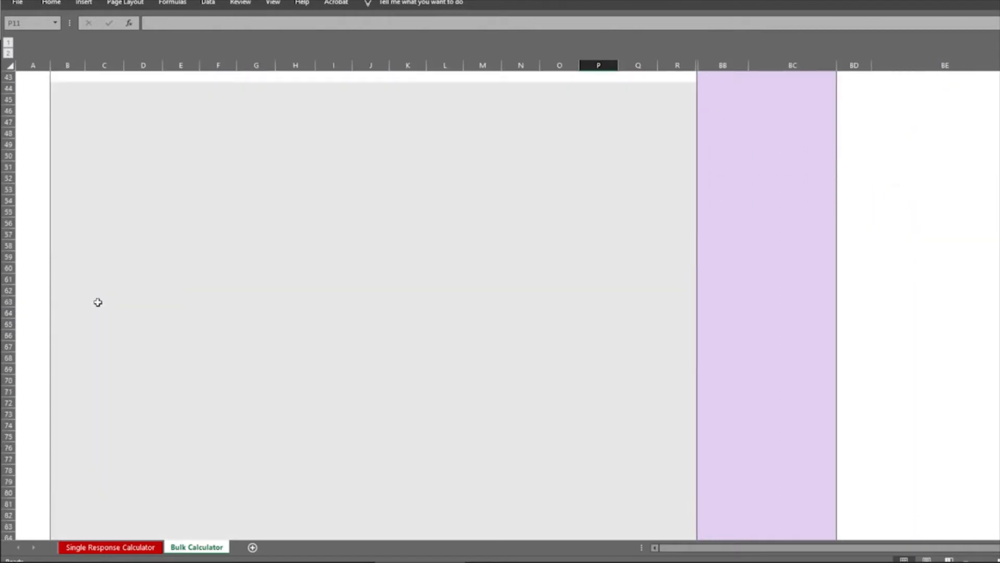
{"action": "scroll", "coordinate": [56, 340], "scroll_direction": "down", "scroll_amount": 20}
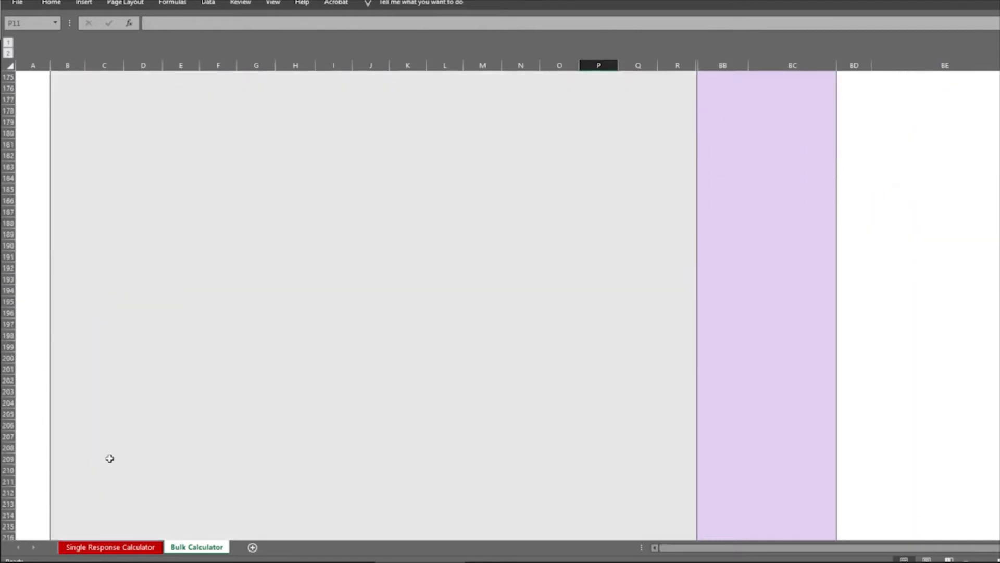
{"action": "scroll", "coordinate": [192, 438], "scroll_direction": "up", "scroll_amount": 20}
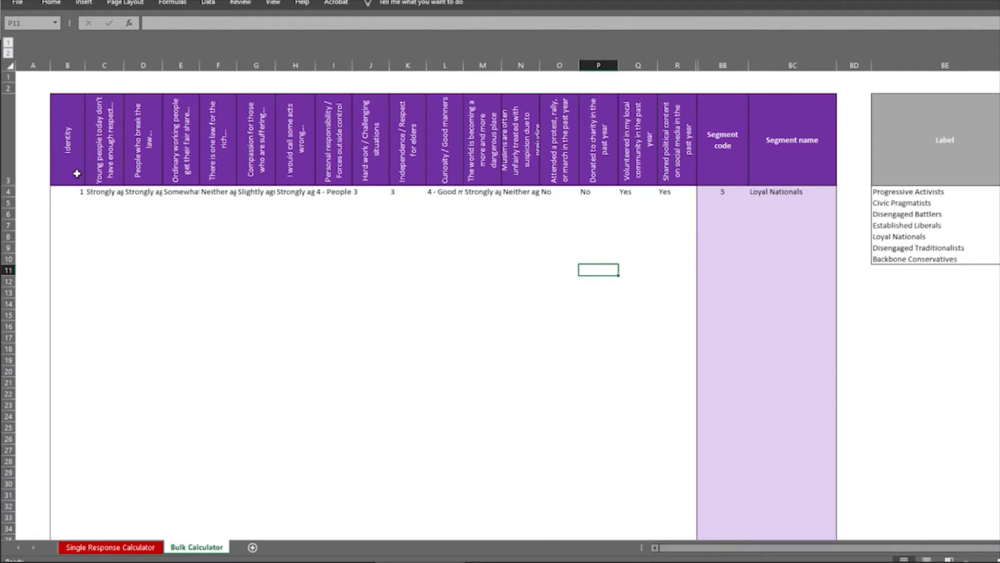
{"action": "left_click", "coordinate": [77, 203]}
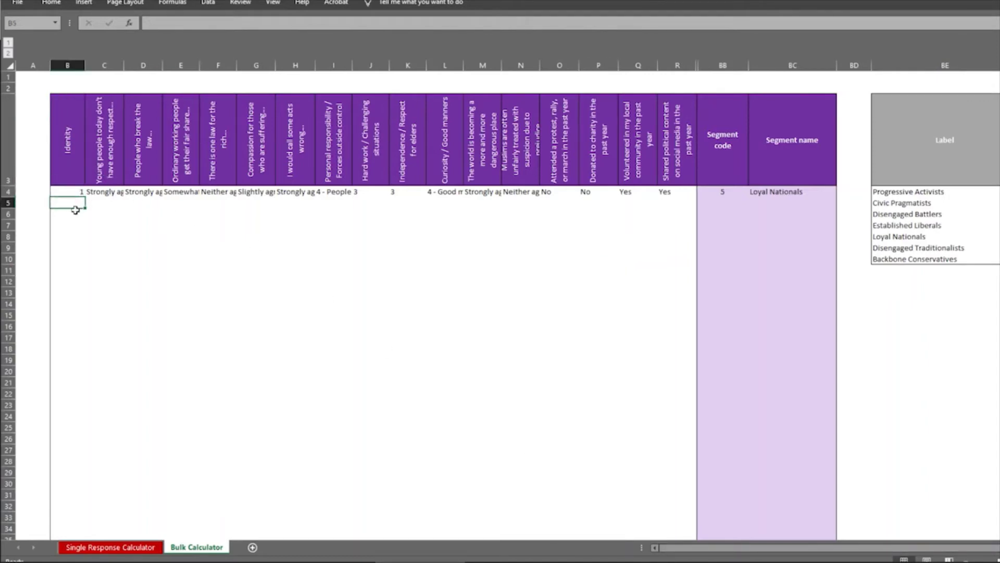
{"action": "left_click", "coordinate": [77, 191]}
{"action": "left_click", "coordinate": [105, 191]}
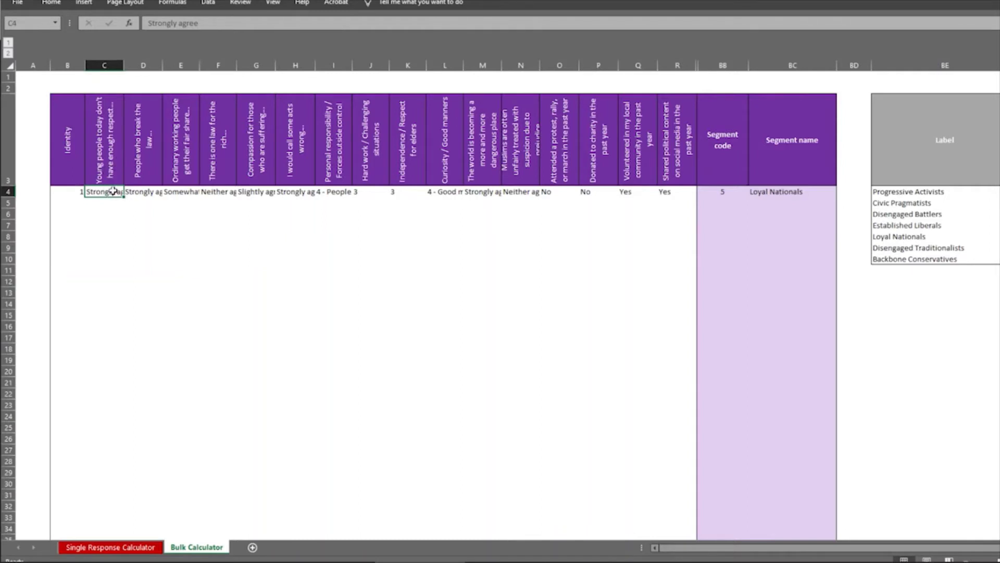
{"action": "left_click", "coordinate": [151, 194]}
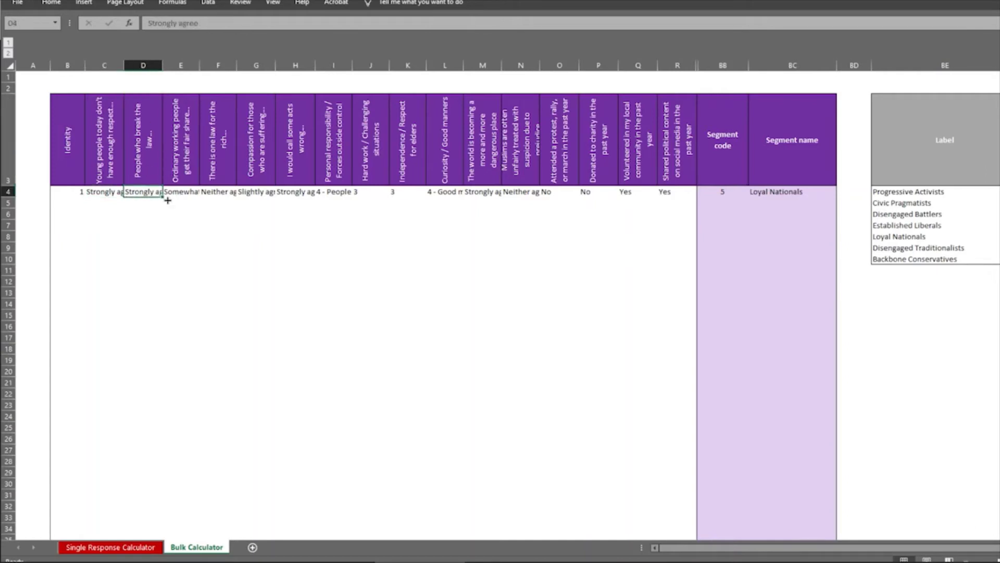
{"action": "left_click", "coordinate": [176, 194]}
{"action": "left_click", "coordinate": [218, 194]}
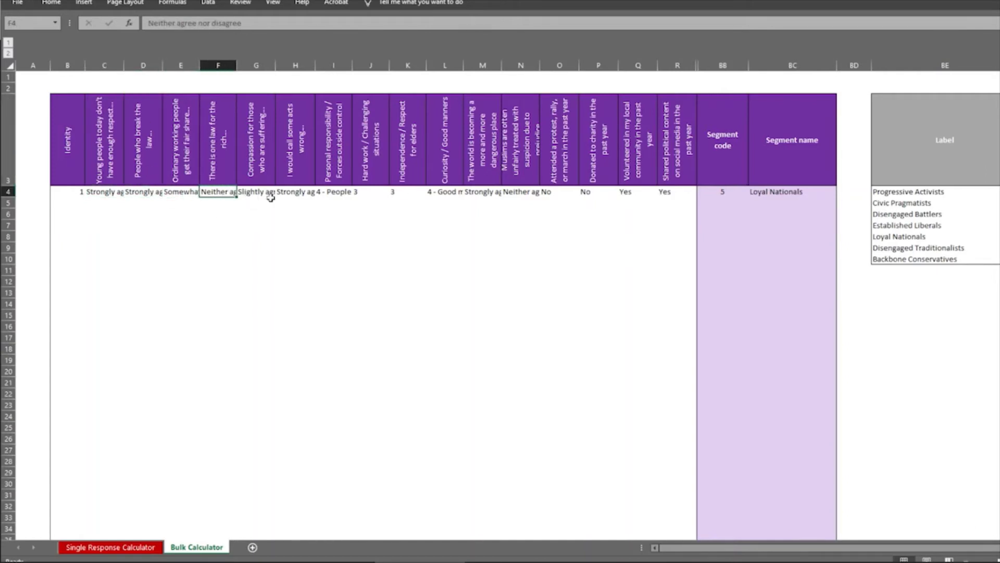
{"action": "left_click", "coordinate": [786, 195]}
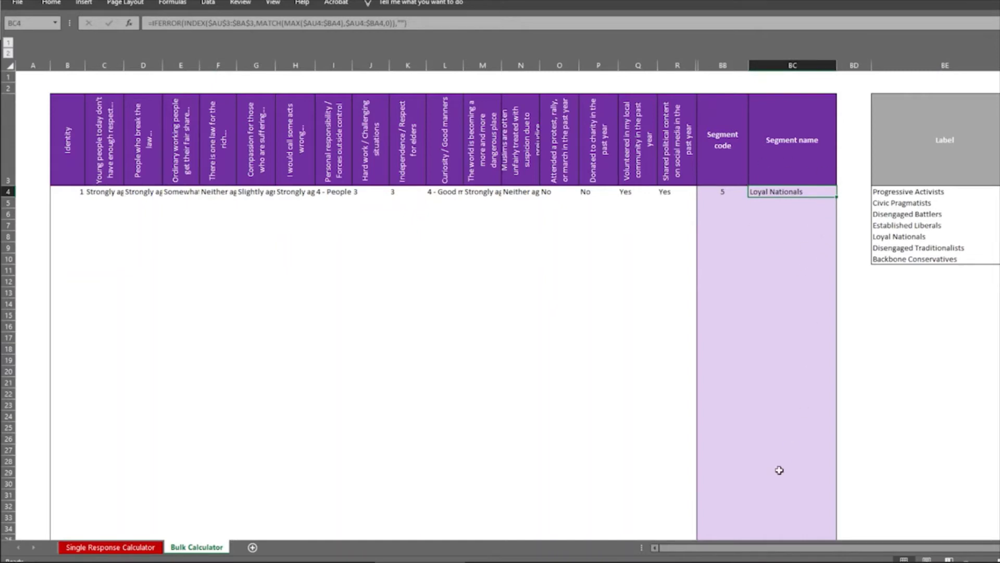
{"action": "scroll", "coordinate": [792, 531], "scroll_direction": "right", "scroll_amount": 3}
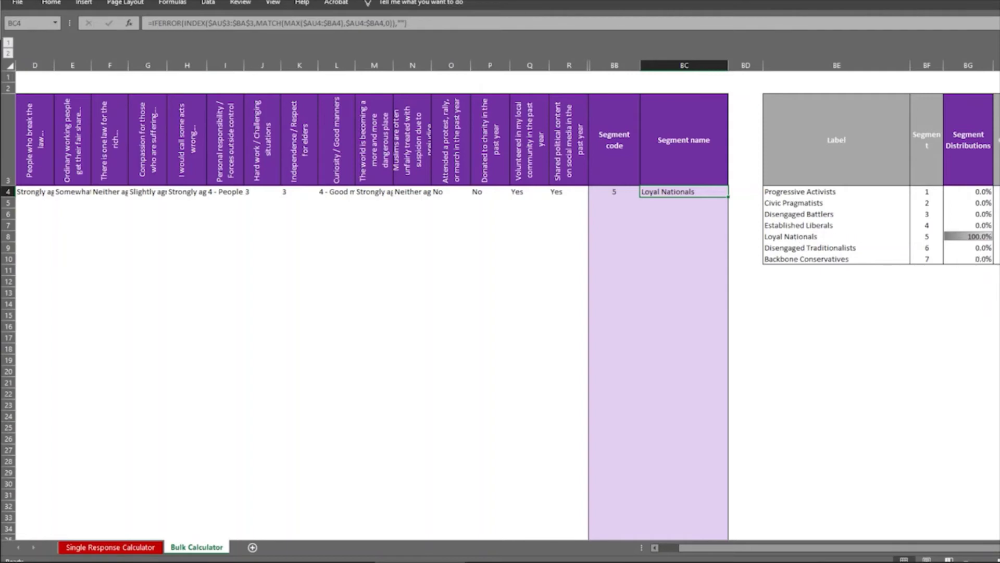
{"action": "left_click_drag", "start_coordinate": [946, 547], "coordinate": [927, 547]}
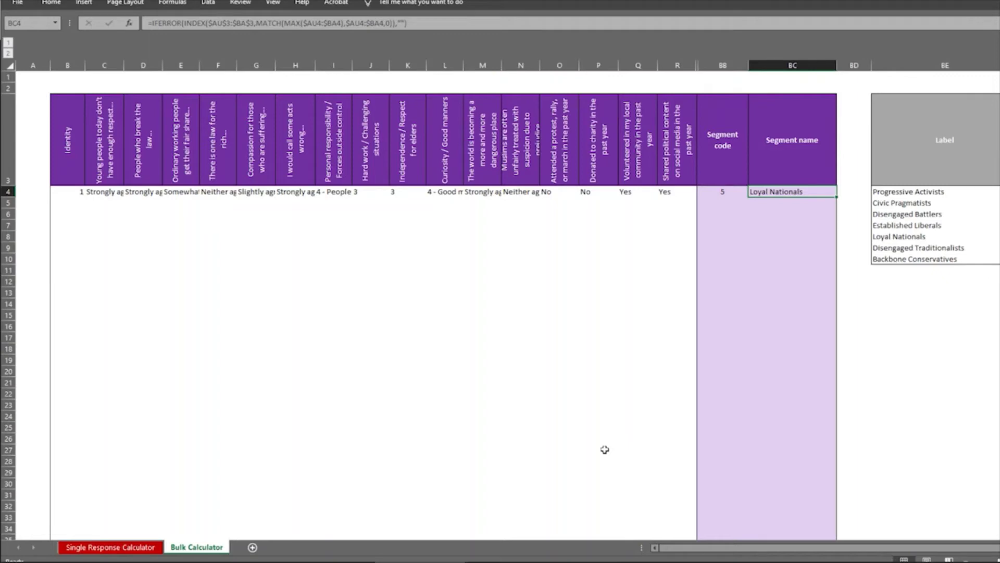
{"action": "left_click_drag", "start_coordinate": [67, 193], "coordinate": [680, 473]}
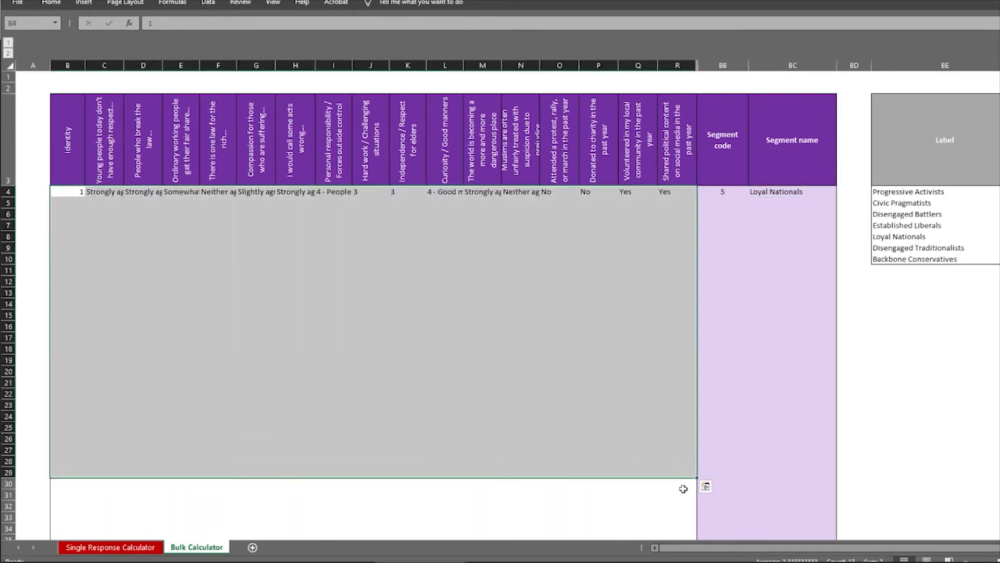
{"action": "left_click", "coordinate": [72, 193]}
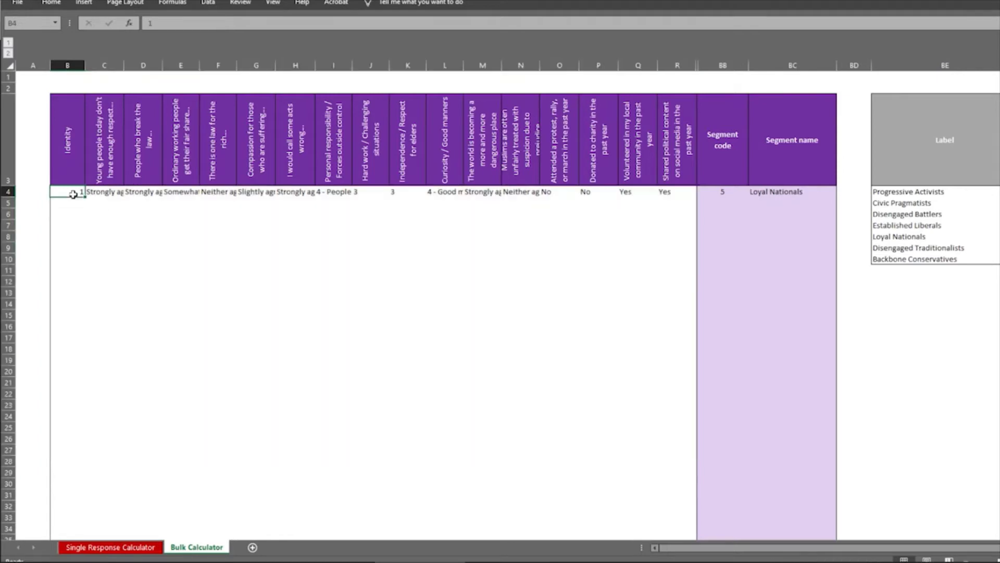
{"action": "left_click", "coordinate": [337, 193]}
{"action": "left_click_drag", "start_coordinate": [371, 22], "coordinate": [187, 25]}
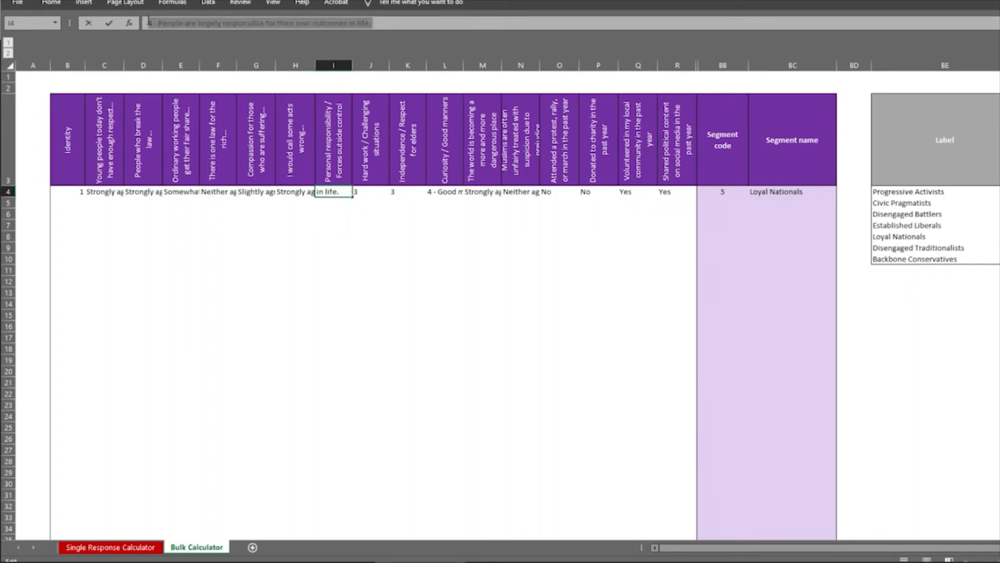
{"action": "key", "text": "Escape"}
{"action": "left_click", "coordinate": [98, 193]}
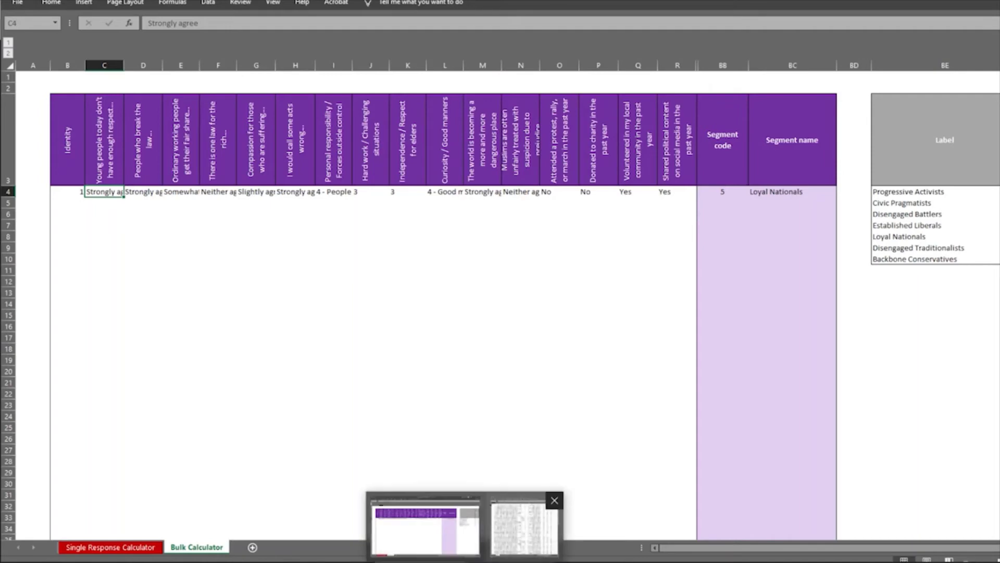
{"action": "left_click", "coordinate": [523, 521]}
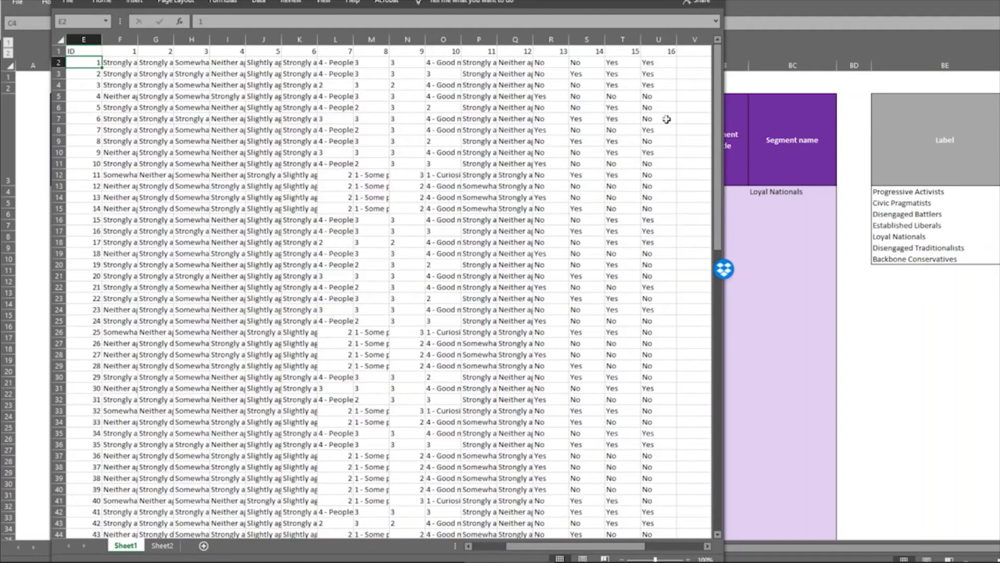
{"action": "left_click_drag", "start_coordinate": [723, 104], "coordinate": [999, 103]}
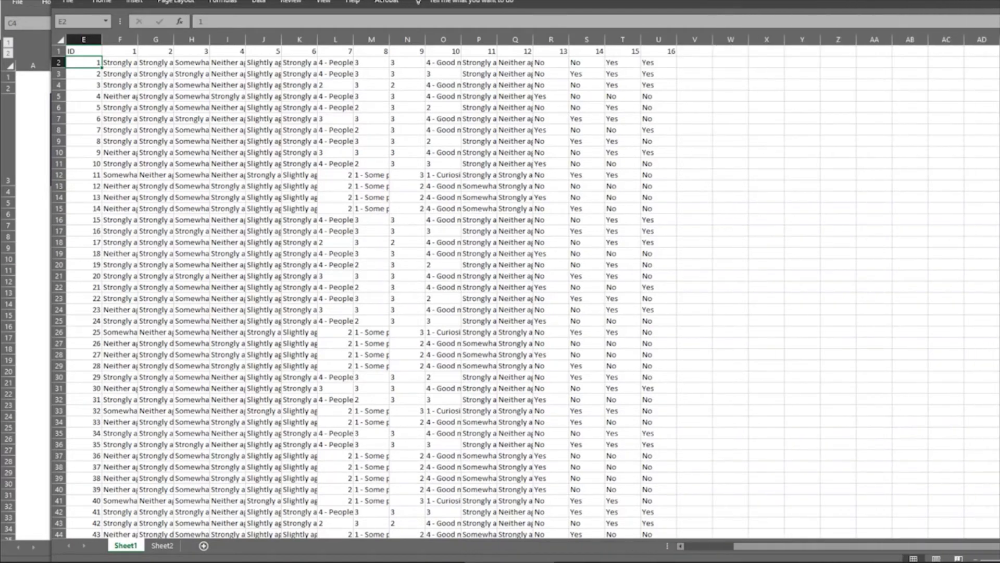
{"action": "left_click", "coordinate": [93, 52]}
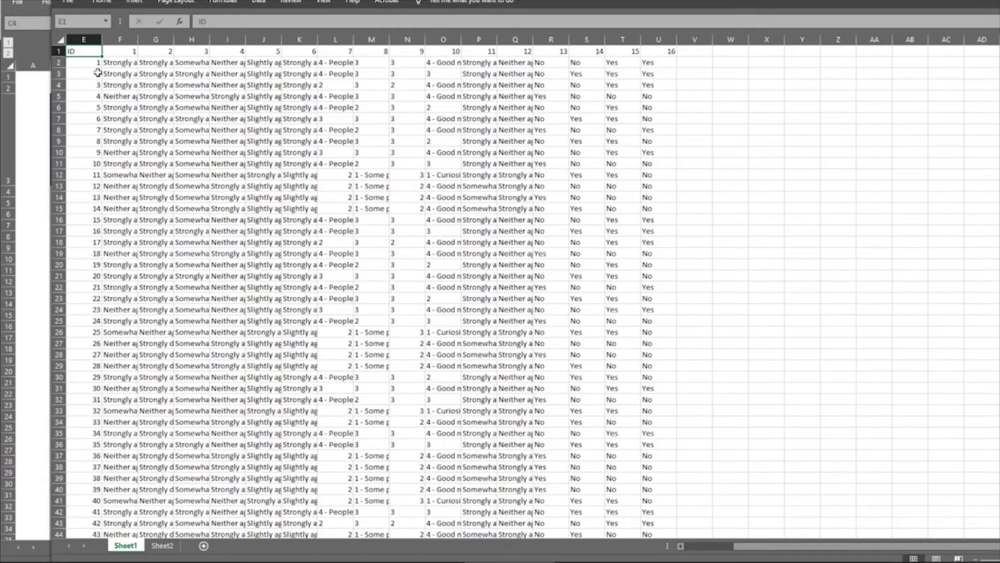
{"action": "left_click", "coordinate": [116, 53]}
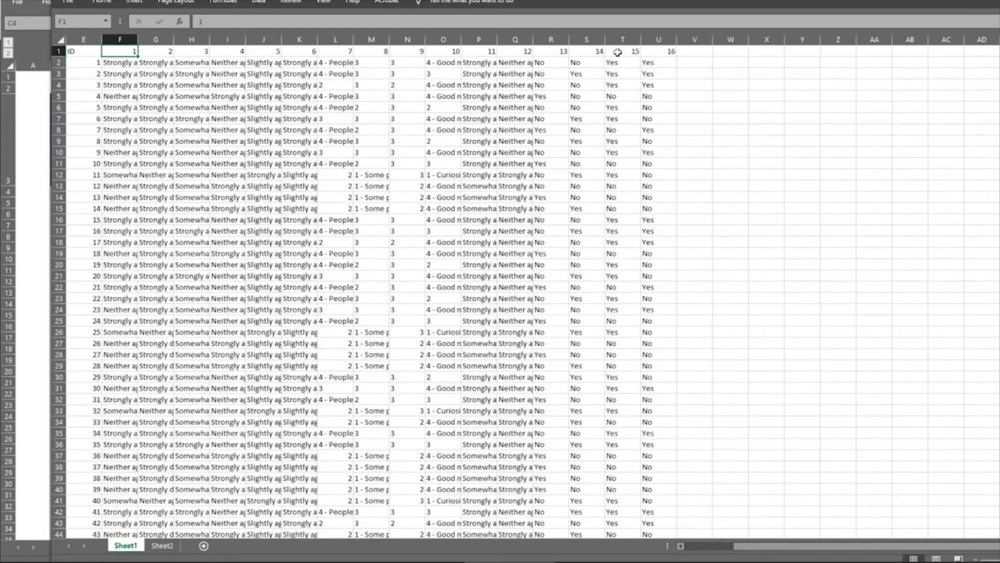
{"action": "left_click", "coordinate": [670, 53]}
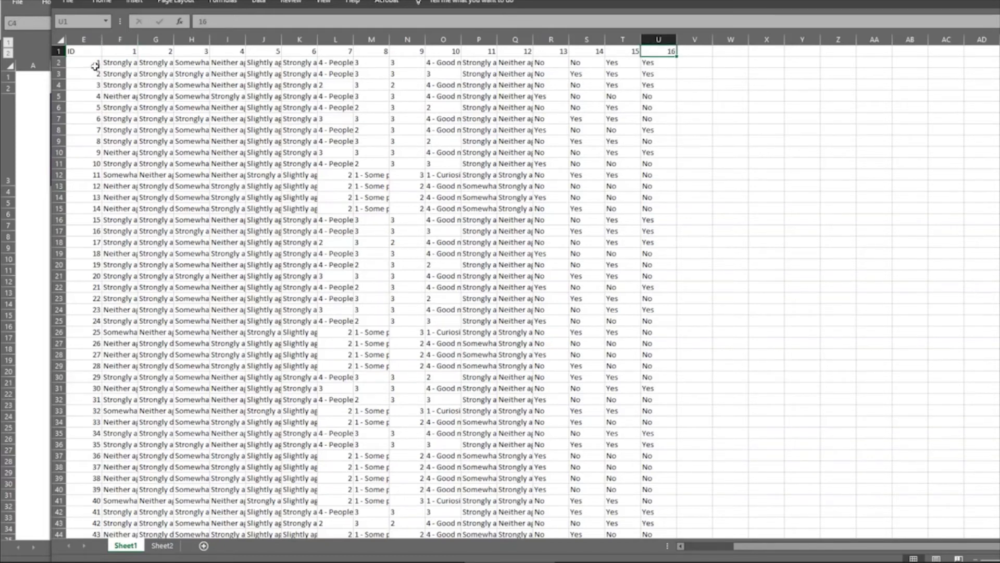
{"action": "left_click", "coordinate": [94, 64]}
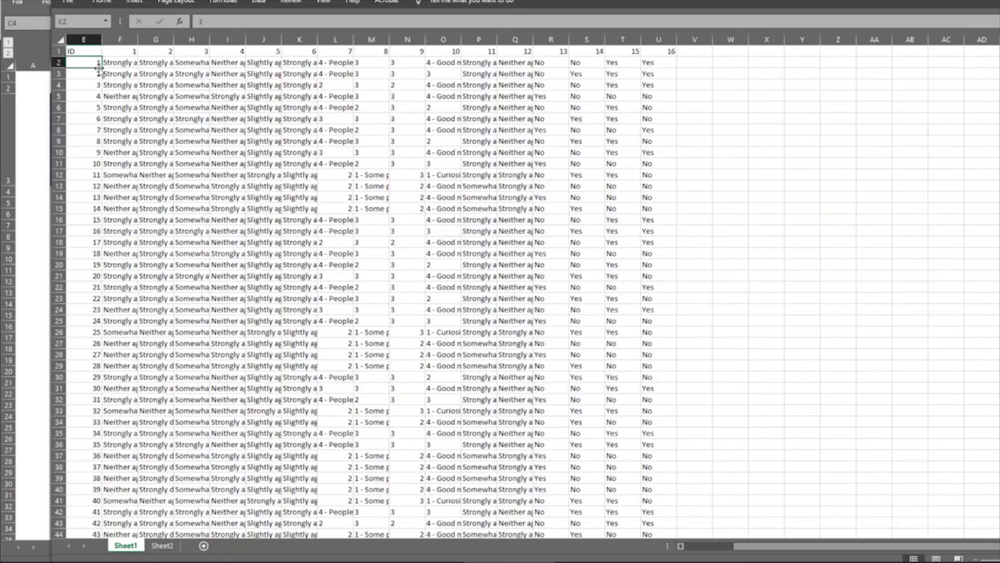
{"action": "left_click", "coordinate": [125, 64]}
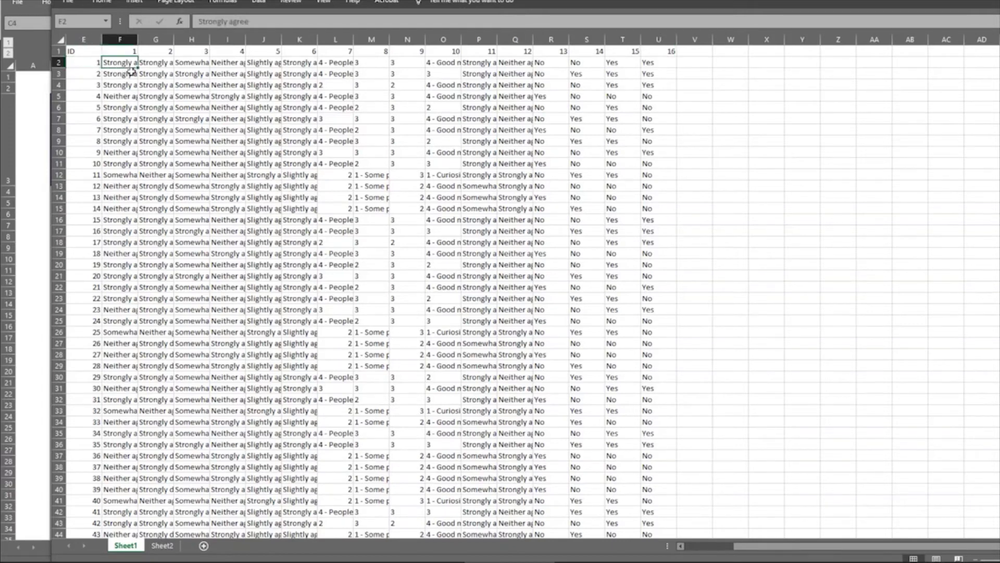
{"action": "left_click", "coordinate": [162, 64]}
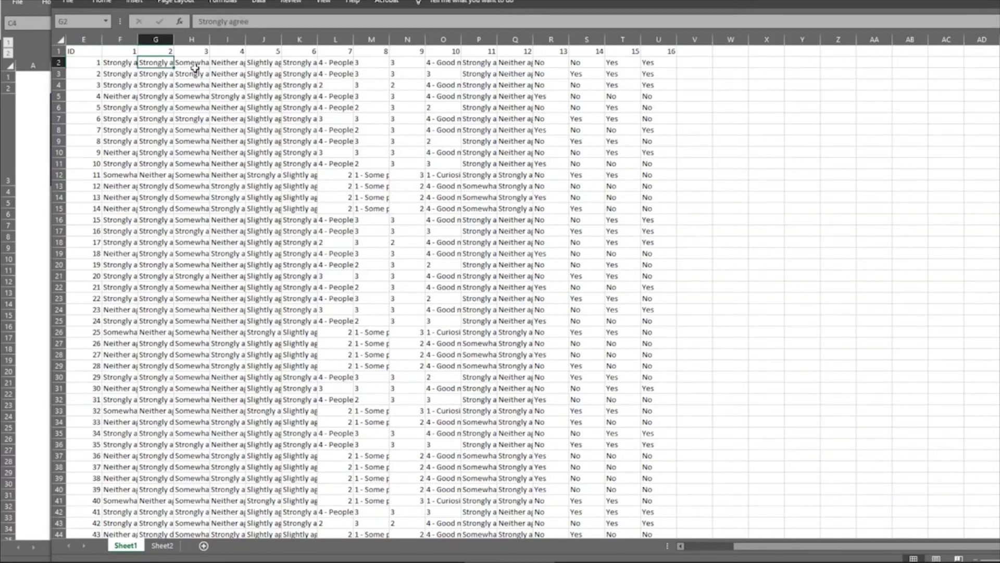
{"action": "left_click", "coordinate": [193, 65]}
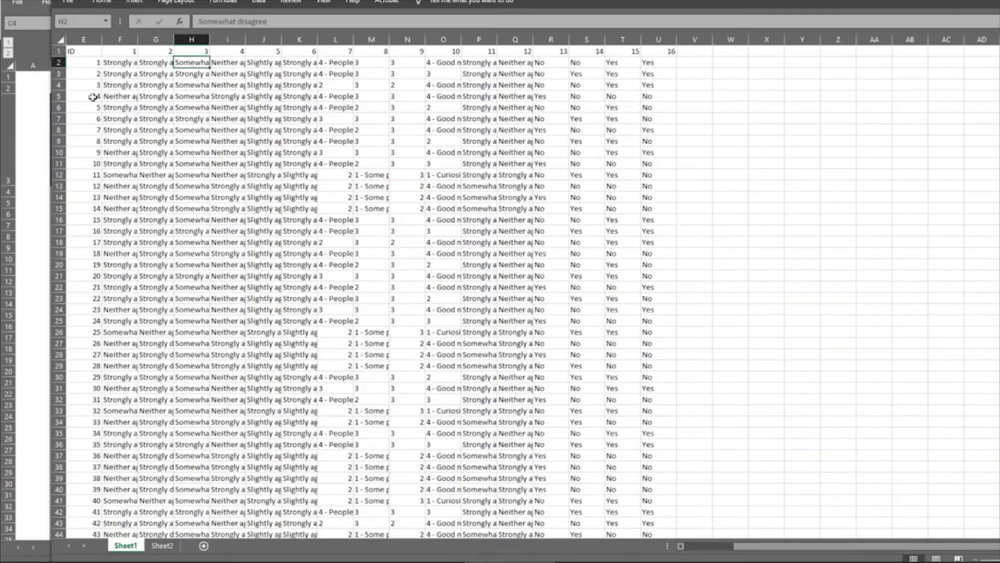
{"action": "scroll", "coordinate": [101, 123], "scroll_direction": "down", "scroll_amount": 15}
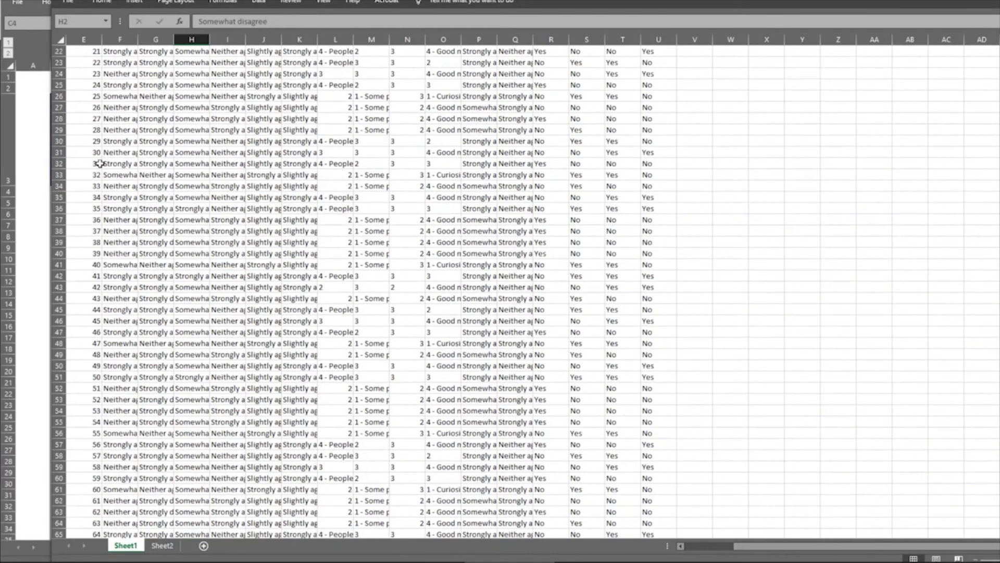
{"action": "scroll", "coordinate": [99, 168], "scroll_direction": "down", "scroll_amount": 6}
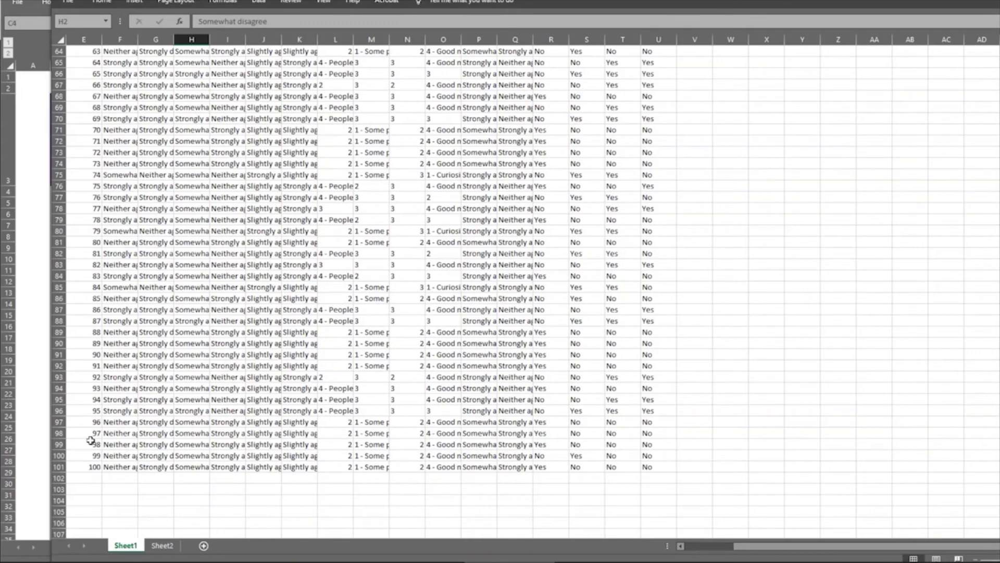
{"action": "left_click", "coordinate": [91, 467]}
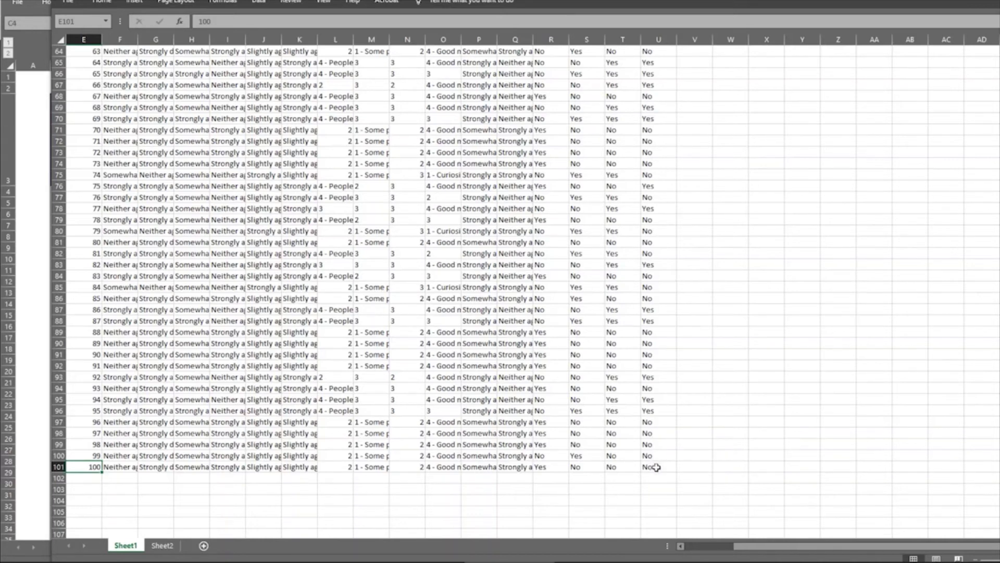
- Copy the 100 survey responses in range E2:U101
{"action": "left_click_drag", "start_coordinate": [655, 467], "coordinate": [94, 63]}
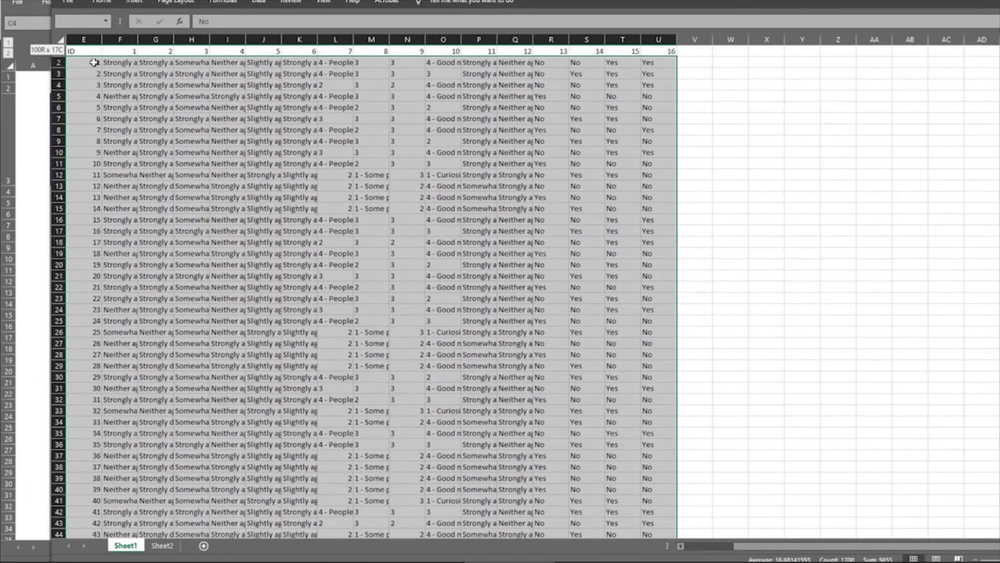
{"action": "key", "text": "ctrl+c"}
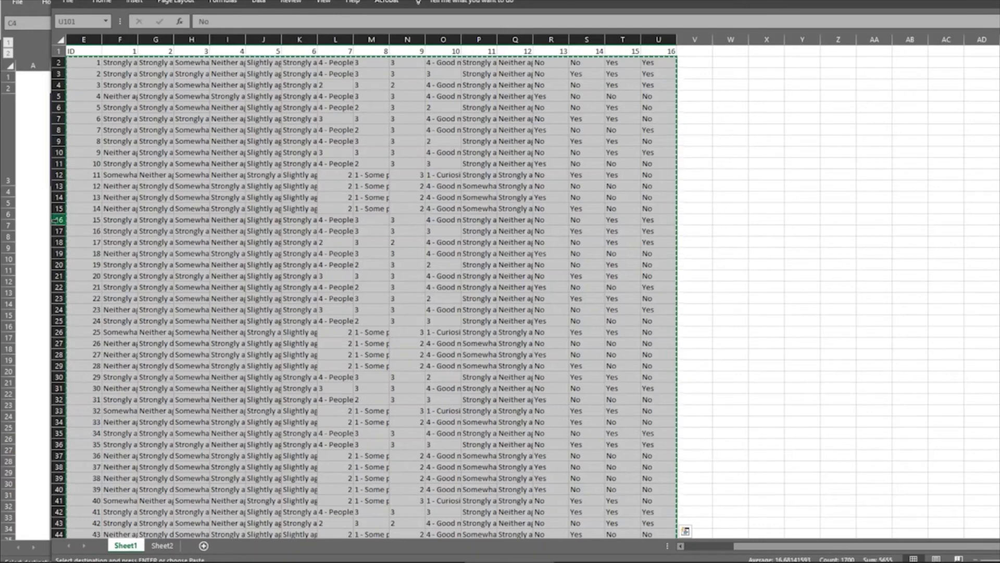
{"action": "right_click", "coordinate": [248, 132]}
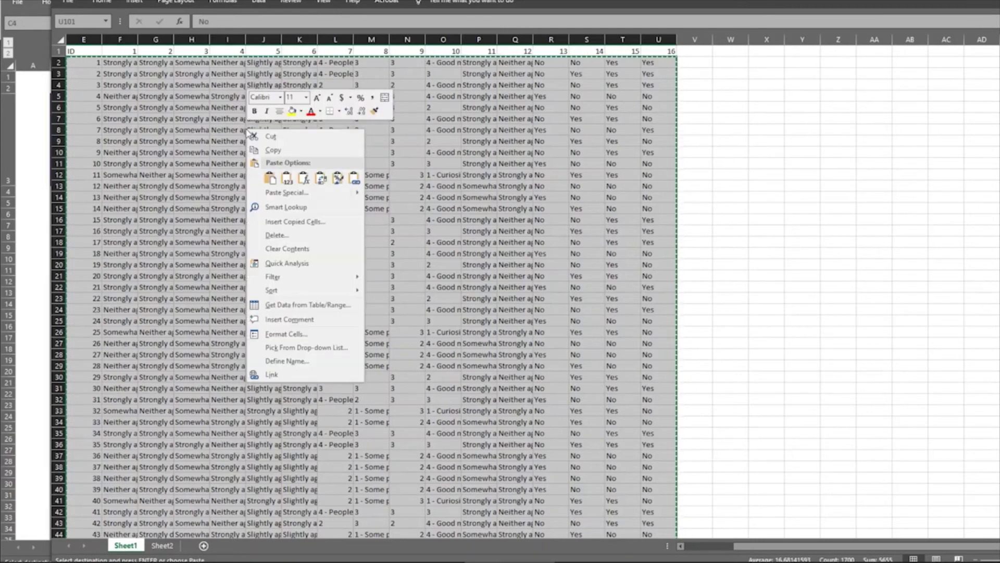
{"action": "left_click", "coordinate": [272, 150]}
{"action": "scroll", "coordinate": [126, 169], "scroll_direction": "down", "scroll_amount": 20}
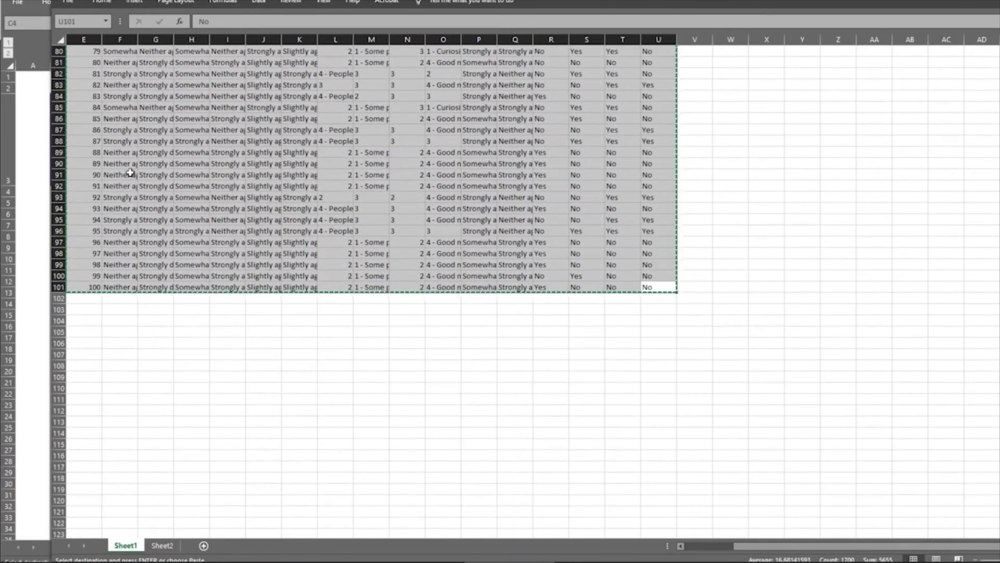
- Switch to the calculator workbook and open the paste options at cell B4
{"action": "left_click", "coordinate": [40, 135]}
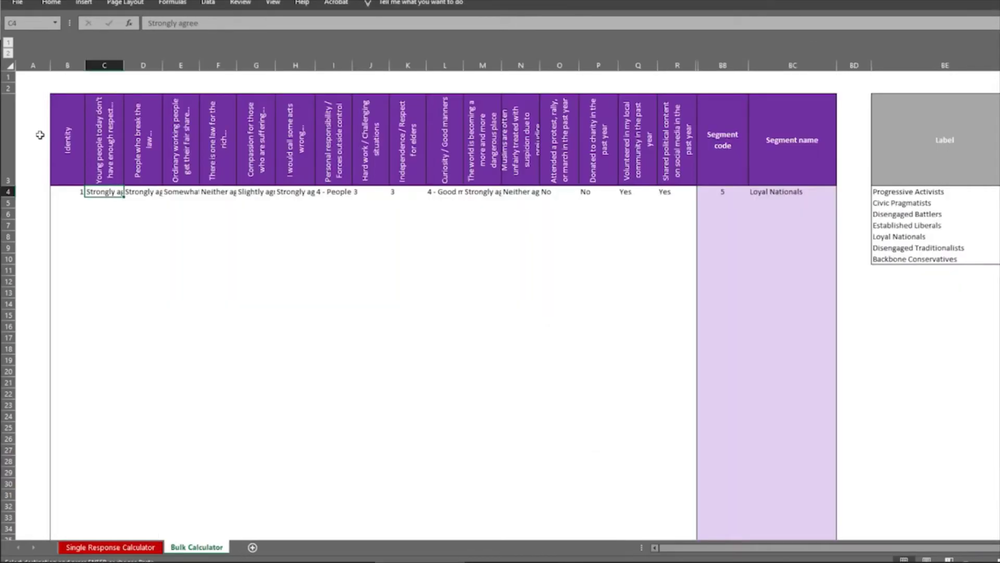
{"action": "left_click", "coordinate": [74, 191]}
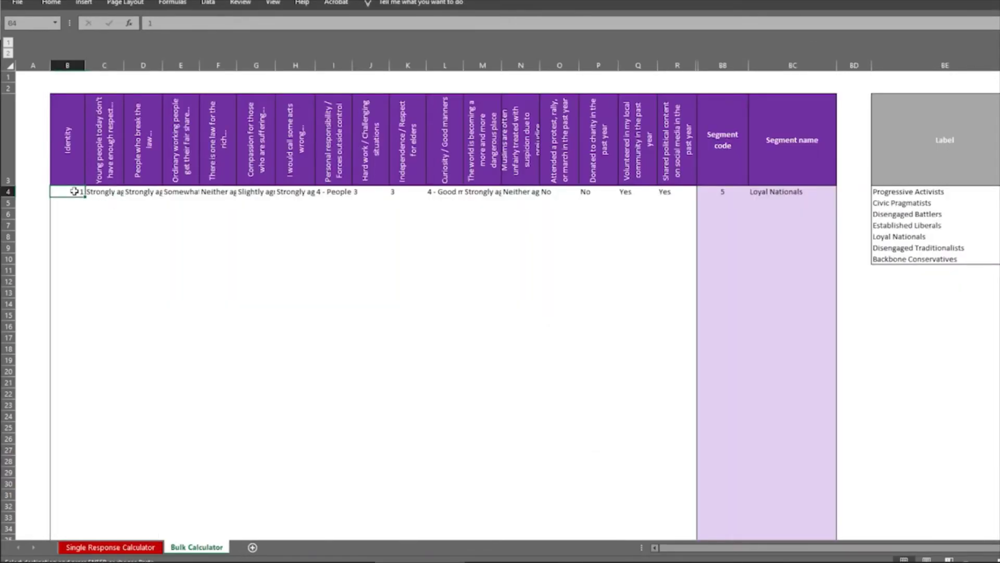
{"action": "right_click", "coordinate": [74, 191]}
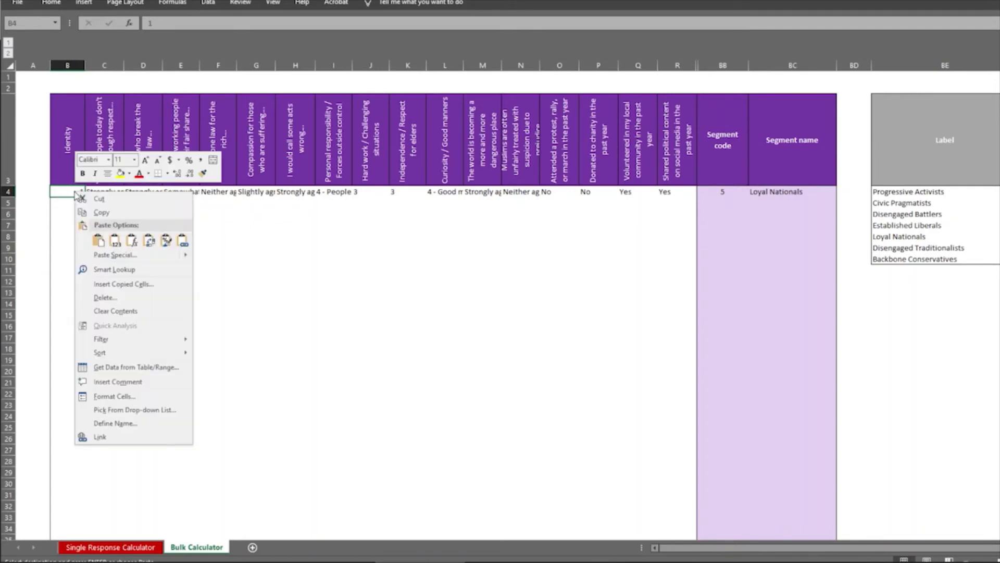
- Paste the 100 responses as values starting at B4
{"action": "left_click", "coordinate": [115, 242]}
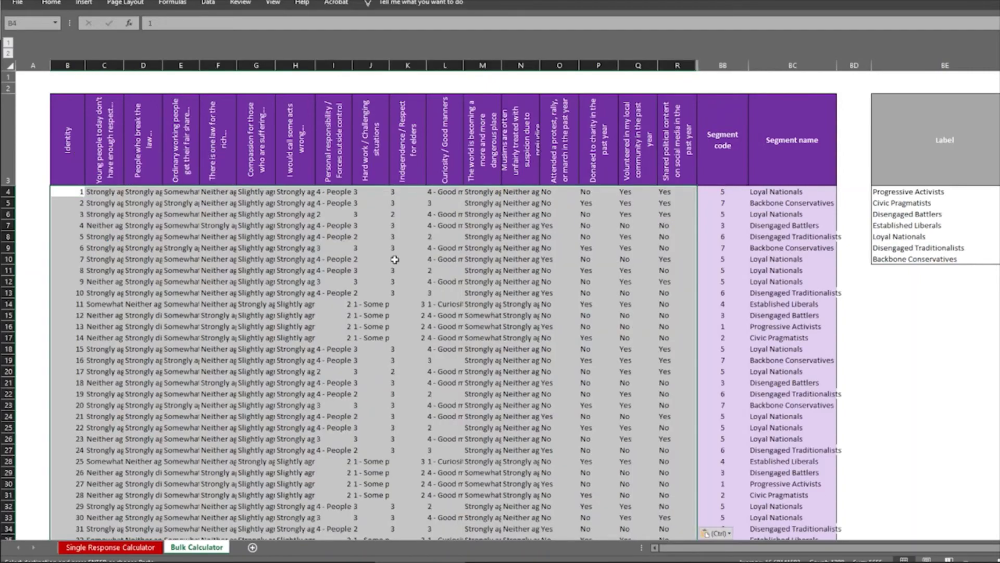
{"action": "scroll", "coordinate": [771, 271], "scroll_direction": "down", "scroll_amount": 3}
{"action": "scroll", "coordinate": [791, 284], "scroll_direction": "down", "scroll_amount": 9}
{"action": "scroll", "coordinate": [792, 302], "scroll_direction": "down", "scroll_amount": 3}
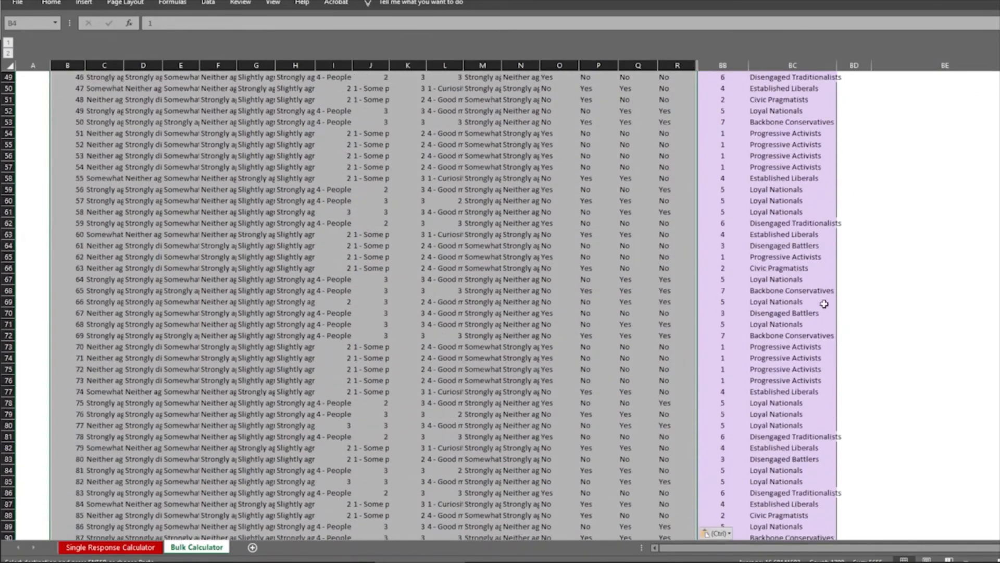
- Inspect the computed segment names in column BC and the updated segment distribution
{"action": "left_click", "coordinate": [806, 309]}
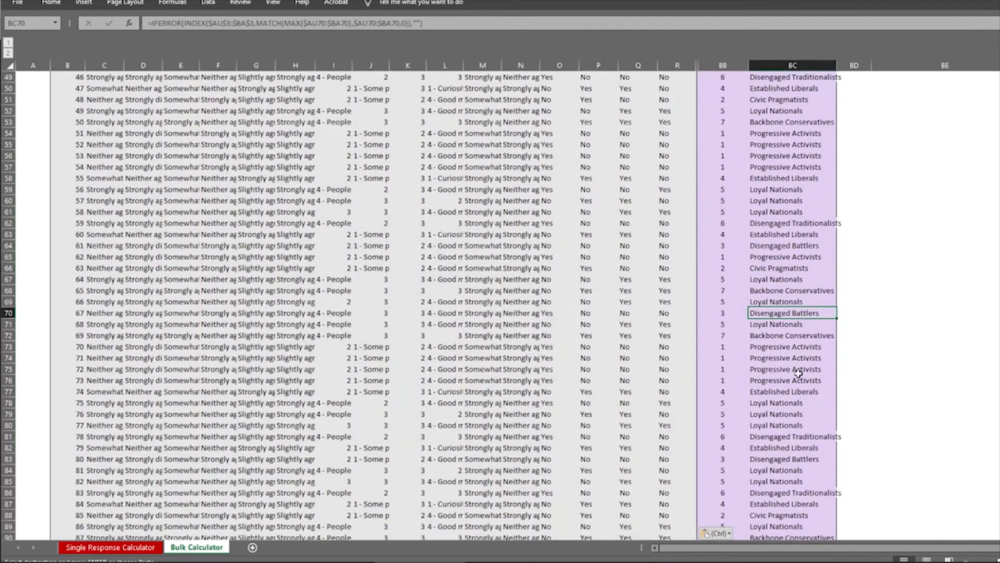
{"action": "left_click", "coordinate": [799, 370]}
{"action": "scroll", "coordinate": [797, 372], "scroll_direction": "down", "scroll_amount": 4}
{"action": "scroll", "coordinate": [797, 374], "scroll_direction": "down", "scroll_amount": 5}
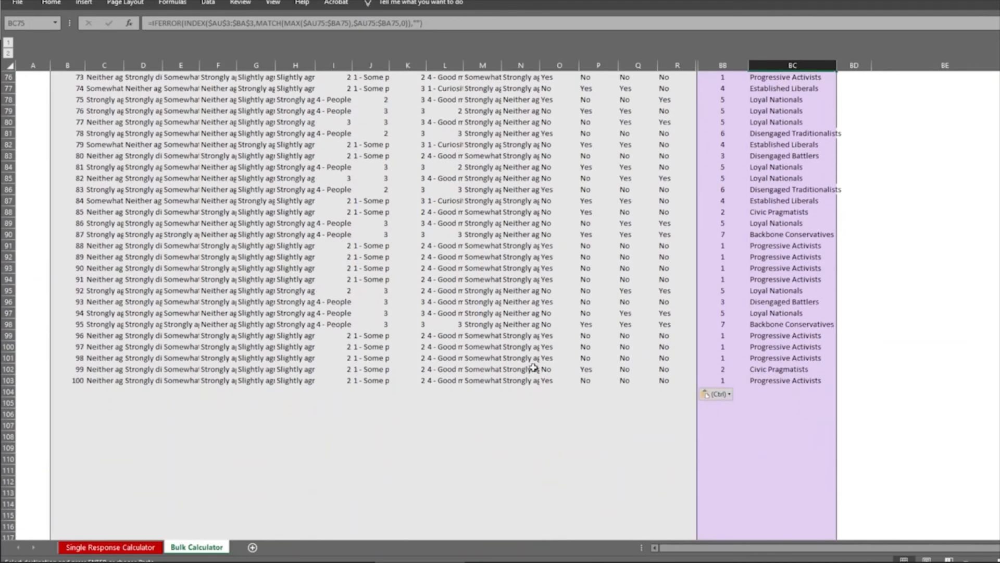
{"action": "scroll", "coordinate": [781, 359], "scroll_direction": "up", "scroll_amount": 13}
{"action": "scroll", "coordinate": [840, 358], "scroll_direction": "up", "scroll_amount": 12}
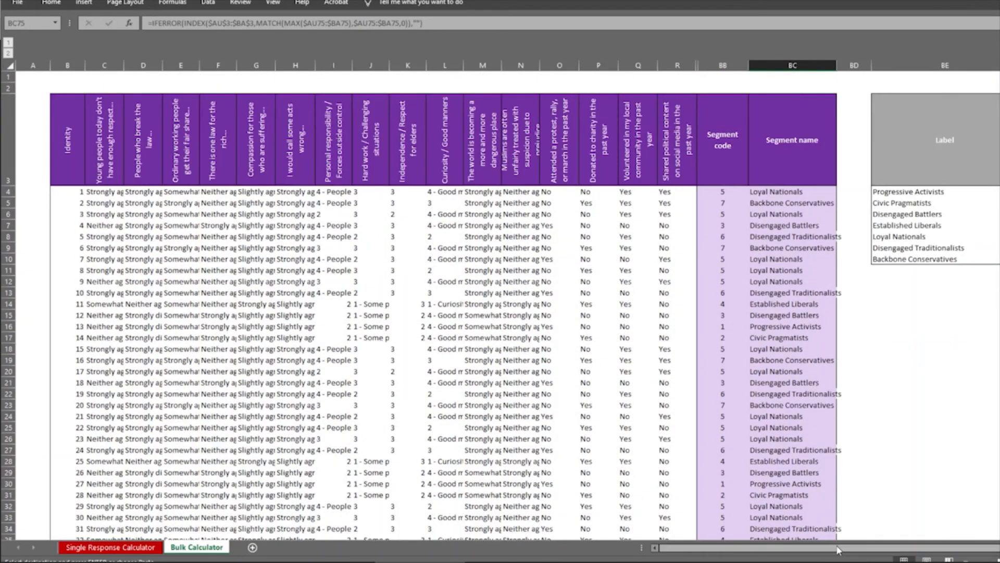
{"action": "left_click_drag", "start_coordinate": [892, 548], "coordinate": [911, 550]}
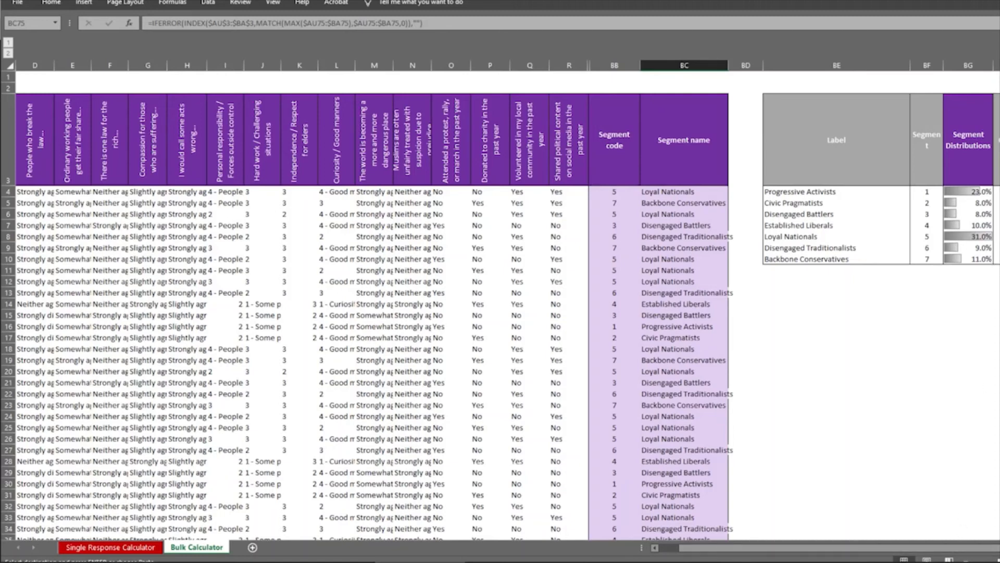
- Copy the 100 segment names in BC4:BC103 and return to the survey data workbook
{"action": "left_click_drag", "start_coordinate": [923, 552], "coordinate": [849, 551]}
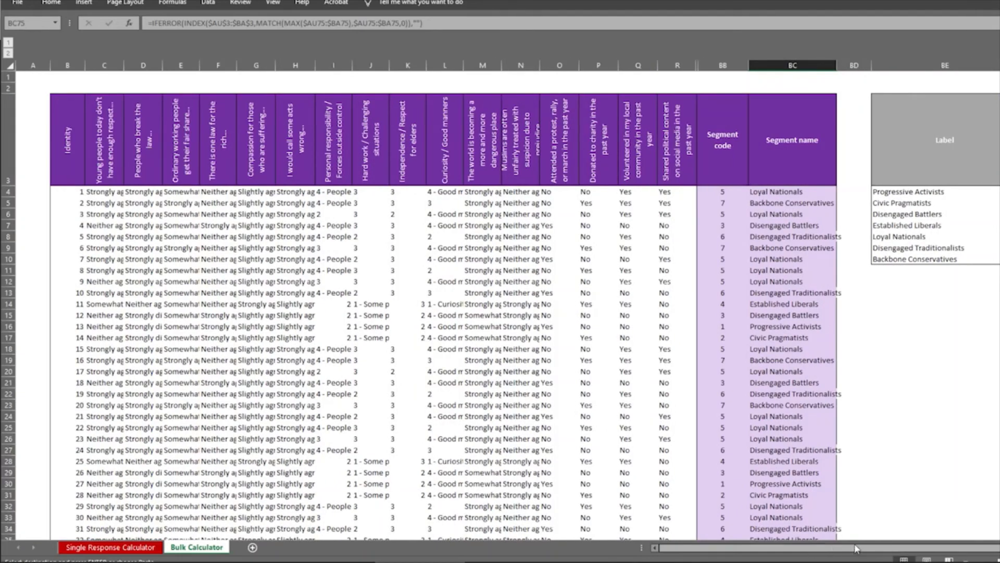
{"action": "left_click", "coordinate": [790, 193]}
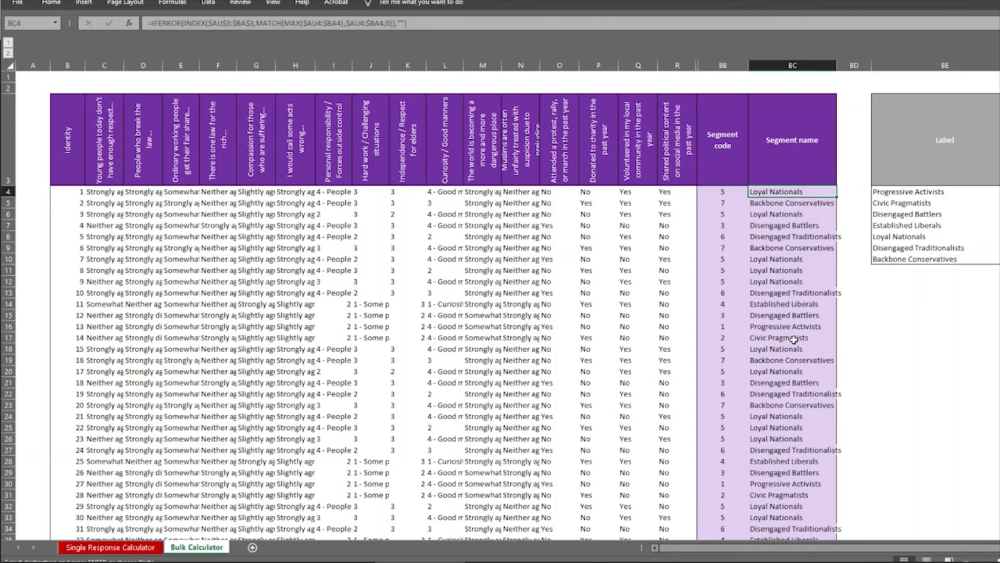
{"action": "scroll", "coordinate": [793, 339], "scroll_direction": "down", "scroll_amount": 1}
{"action": "scroll", "coordinate": [829, 408], "scroll_direction": "down", "scroll_amount": 20}
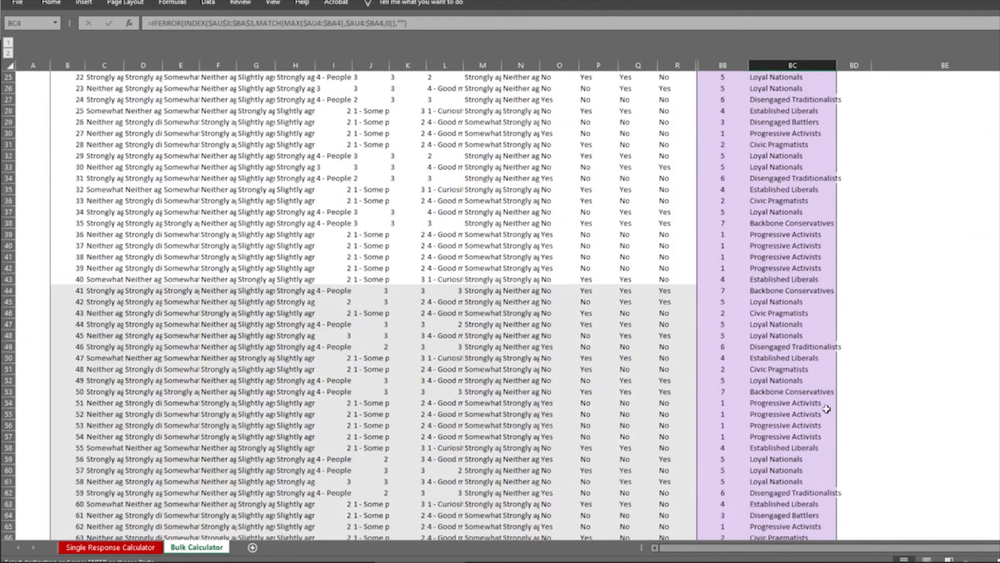
{"action": "left_click", "coordinate": [783, 380], "text": "shift"}
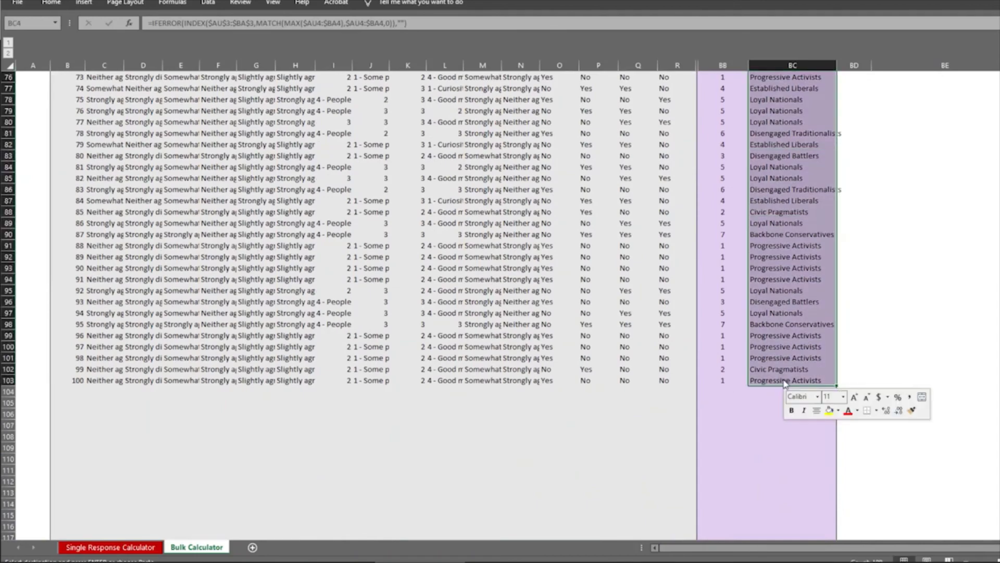
{"action": "right_click", "coordinate": [785, 383]}
{"action": "left_click", "coordinate": [810, 147]}
{"action": "scroll", "coordinate": [839, 526], "scroll_direction": "up", "scroll_amount": 20}
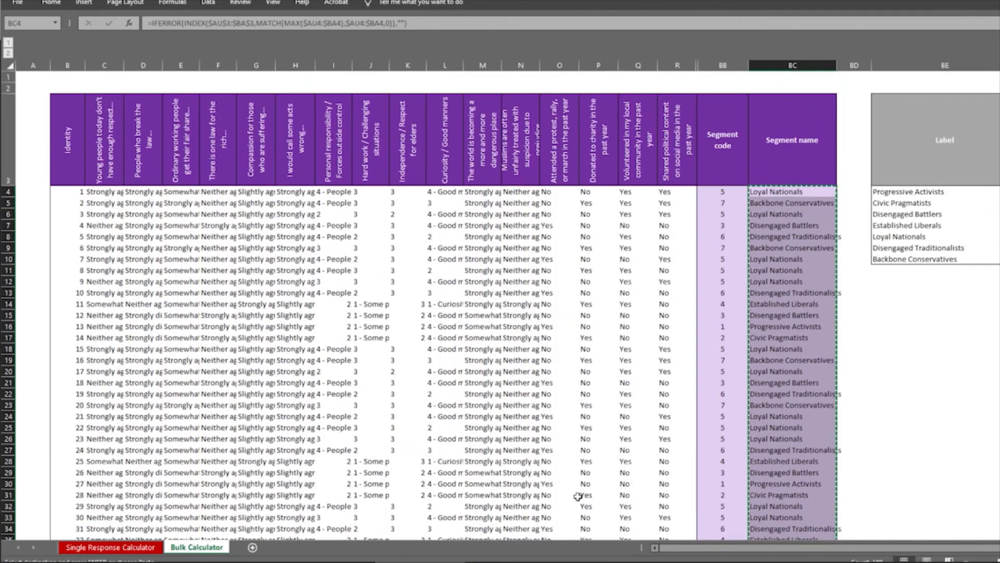
{"action": "key", "text": "alt+Tab"}
{"action": "scroll", "coordinate": [688, 271], "scroll_direction": "up", "scroll_amount": 20}
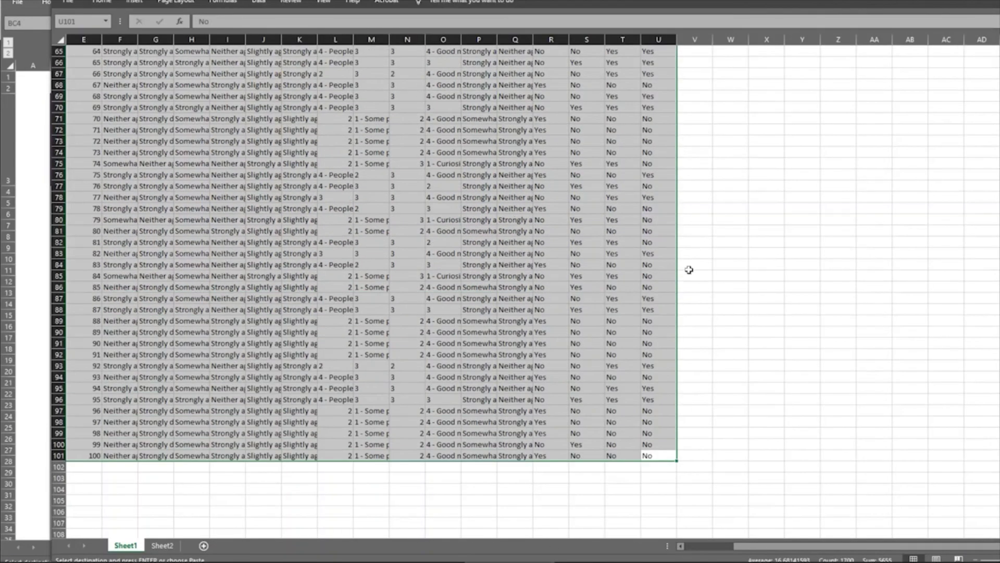
{"action": "scroll", "coordinate": [686, 281], "scroll_direction": "up", "scroll_amount": 3}
- Add the heading 'Segment' in cell V1 of Sheet1
{"action": "left_click", "coordinate": [692, 61]}
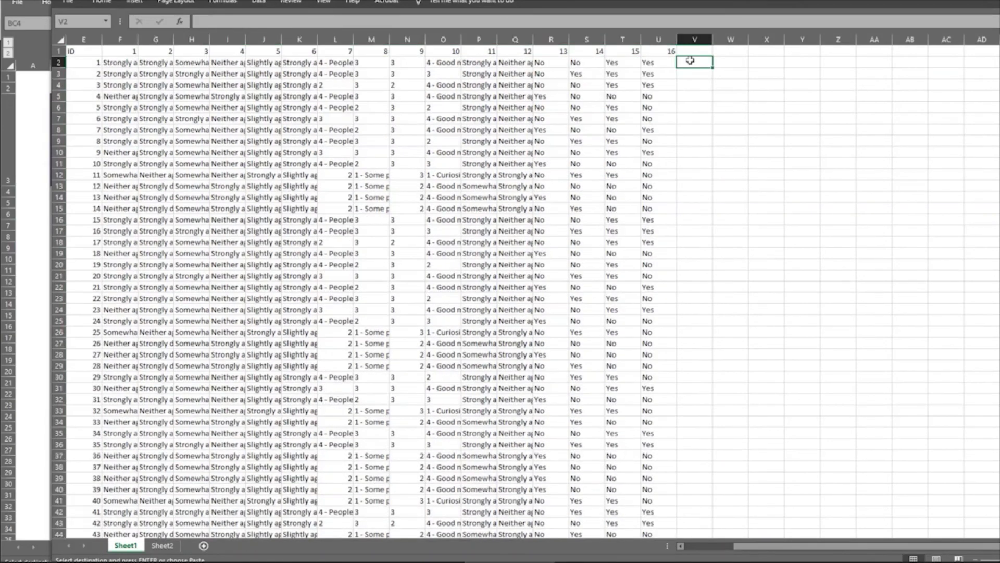
{"action": "left_click", "coordinate": [691, 52]}
{"action": "type", "text": "Segment"}
{"action": "key", "text": "Return"}
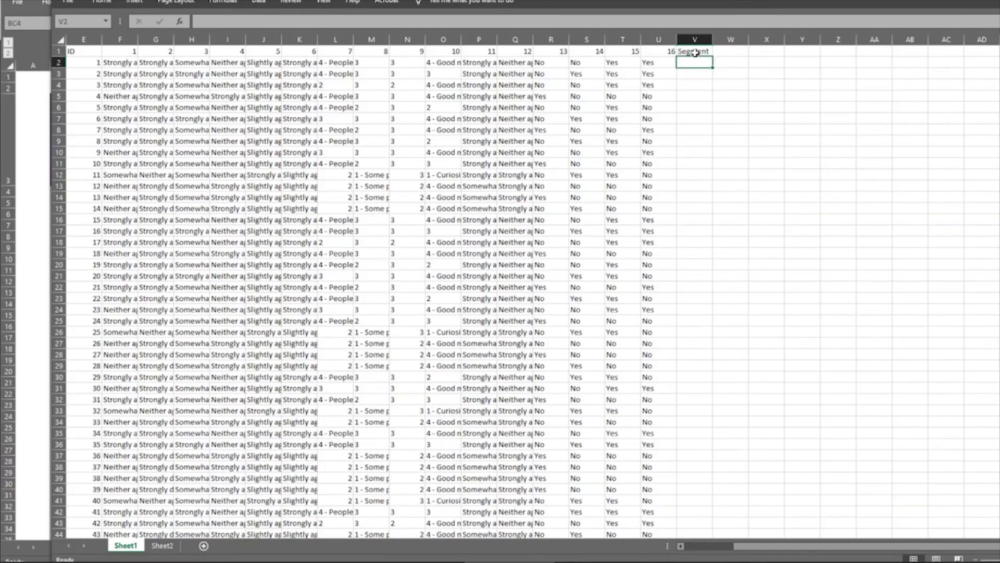
- Recopy the segment names and paste them as values into V2 onward
{"action": "right_click", "coordinate": [689, 64]}
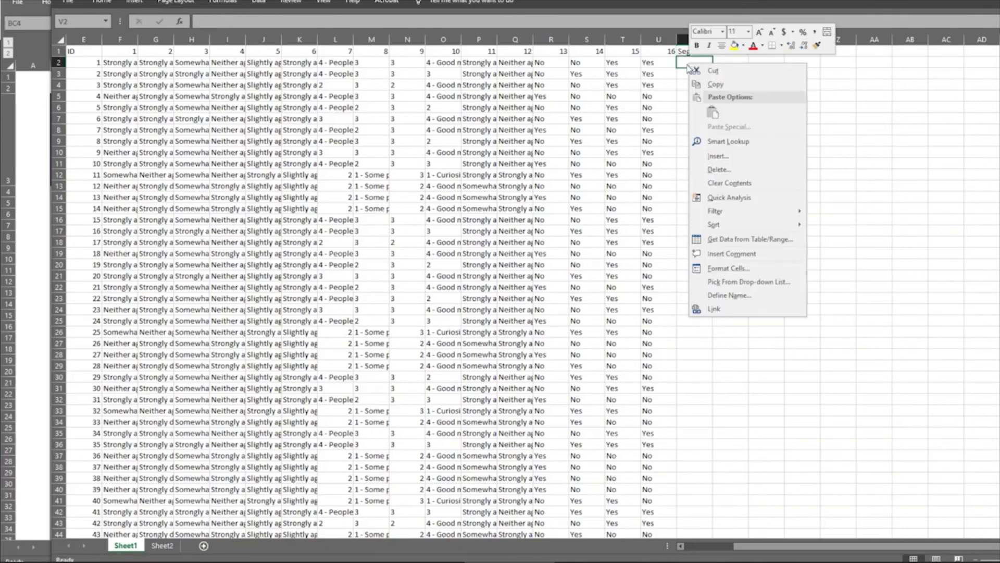
{"action": "key", "text": "Escape"}
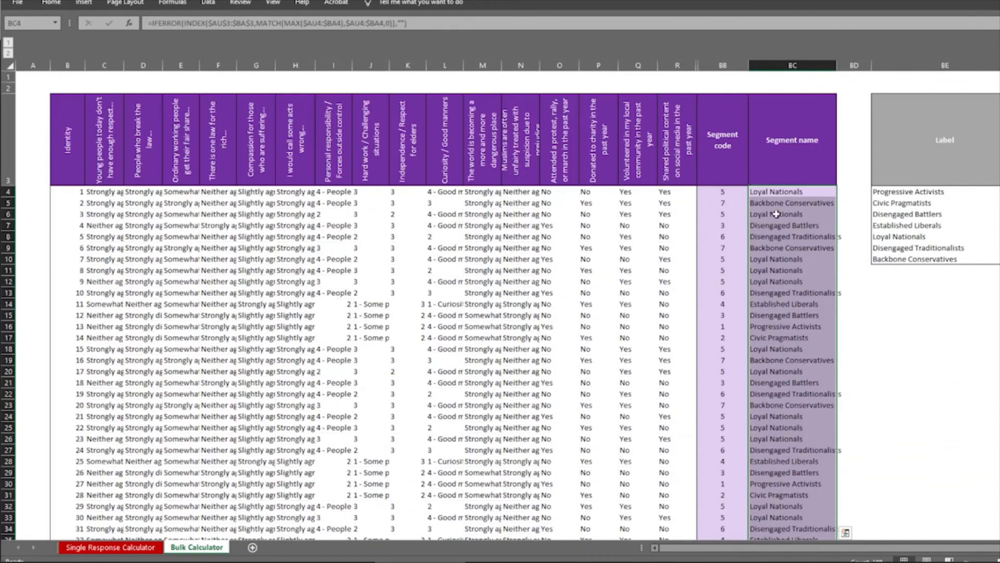
{"action": "right_click", "coordinate": [776, 214]}
{"action": "left_click", "coordinate": [797, 238]}
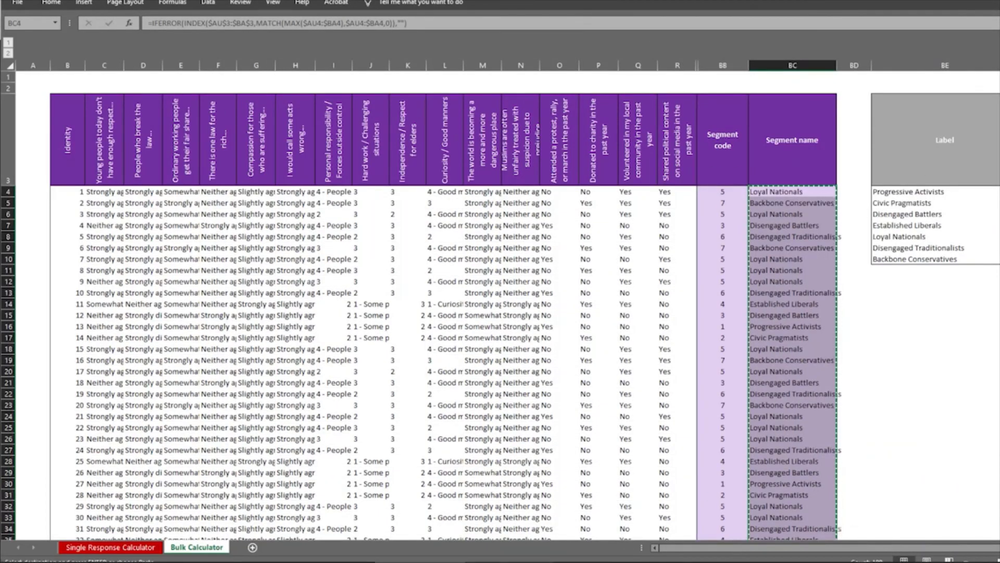
{"action": "key", "text": "alt+Tab"}
{"action": "right_click", "coordinate": [688, 61]}
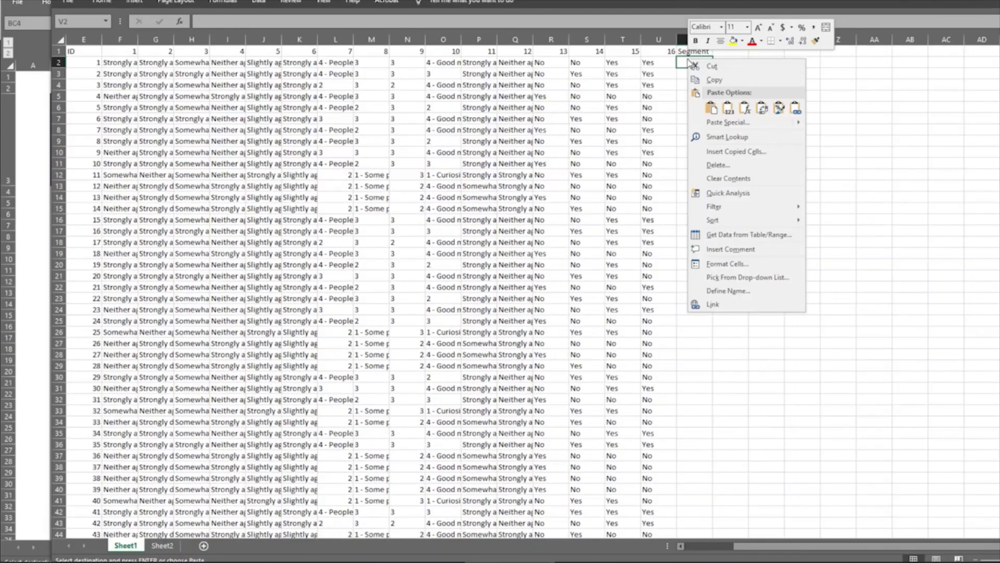
{"action": "left_click", "coordinate": [728, 108]}
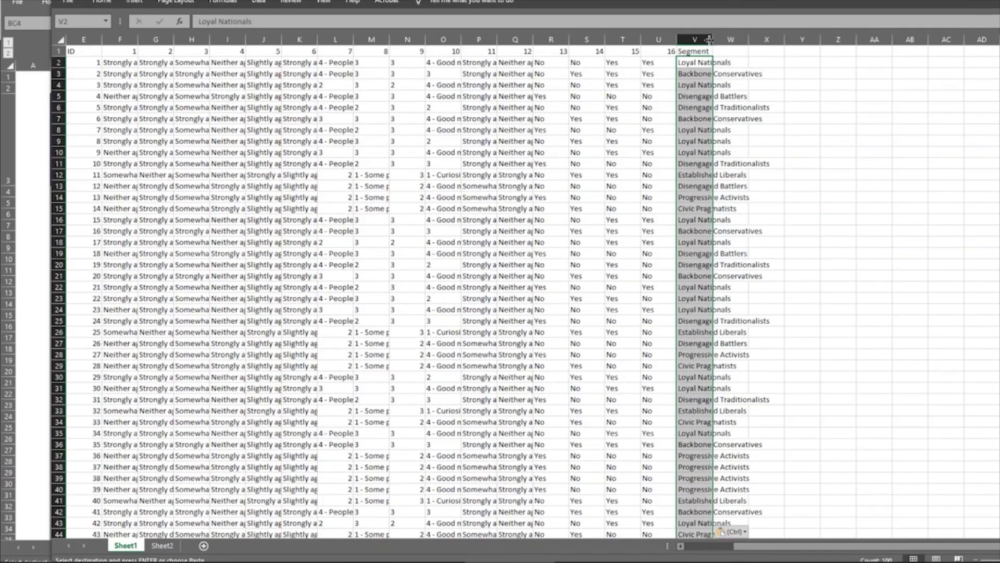
- Widen column V to fit the names, then check the Gender, Age and Political headings
{"action": "left_click_drag", "start_coordinate": [713, 44], "coordinate": [786, 44]}
{"action": "left_click", "coordinate": [795, 127]}
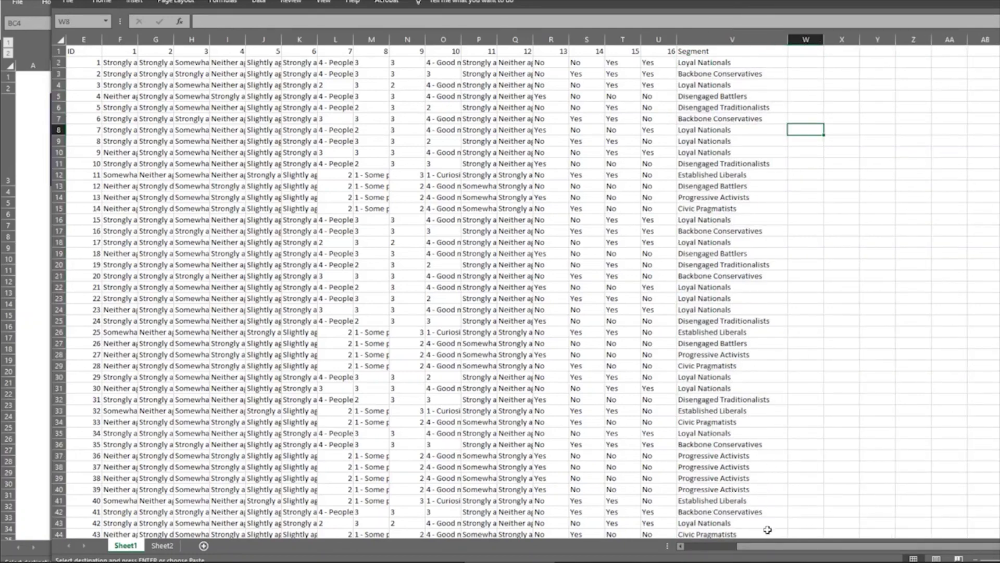
{"action": "left_click_drag", "start_coordinate": [773, 546], "coordinate": [695, 547]}
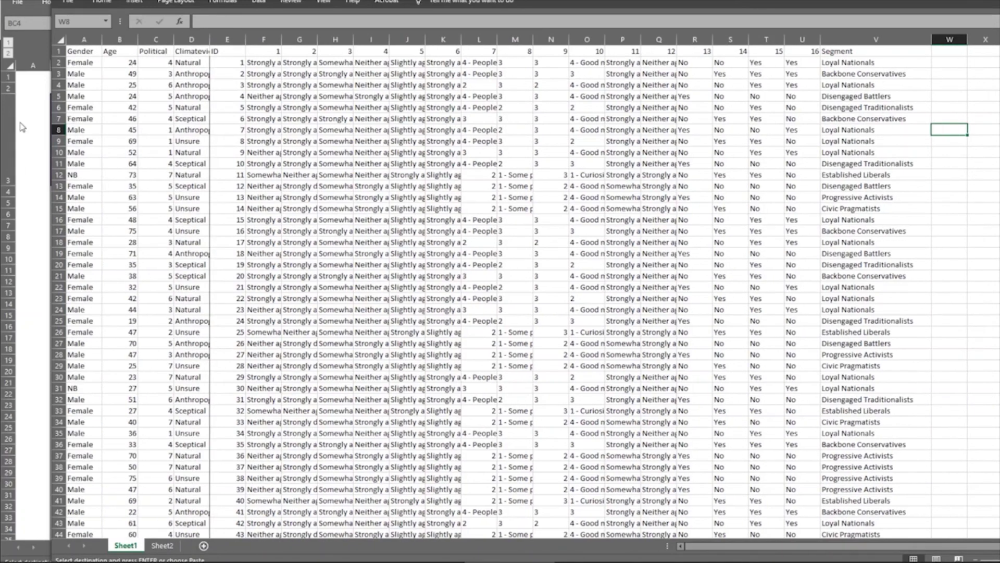
{"action": "left_click", "coordinate": [82, 50]}
{"action": "left_click", "coordinate": [125, 51]}
{"action": "left_click", "coordinate": [161, 51]}
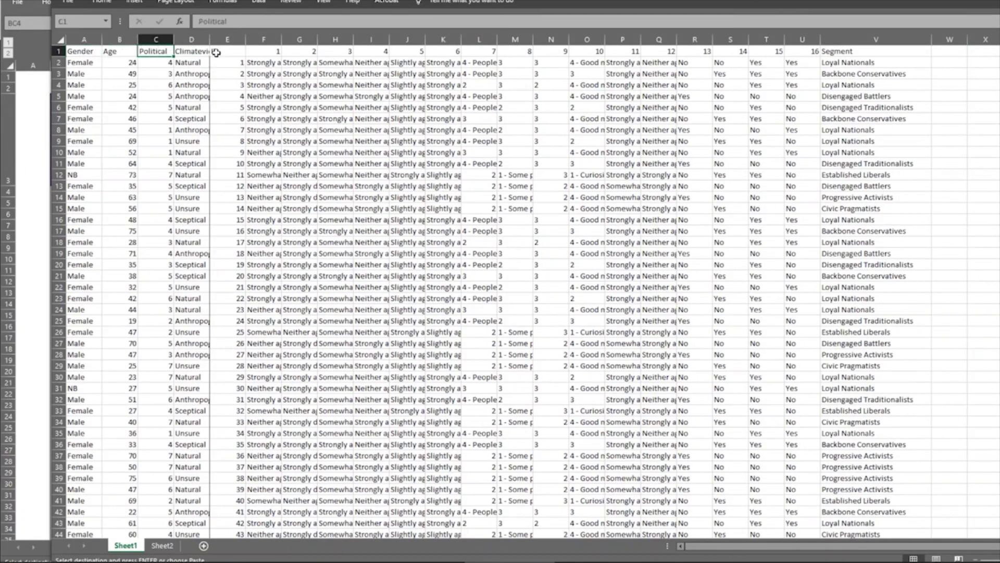